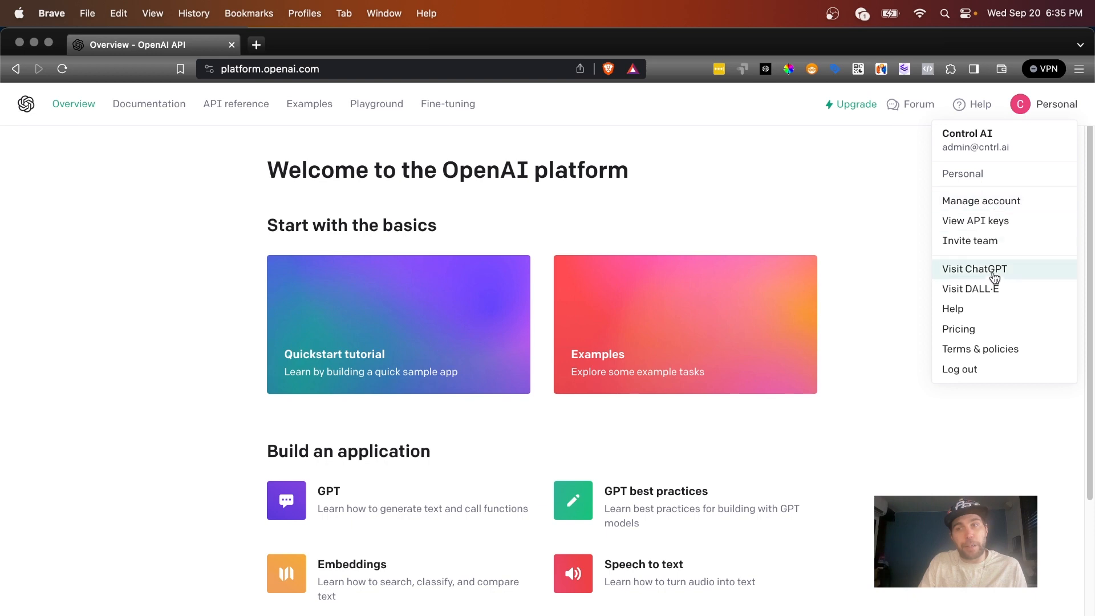
Create a new OpenAI secret key named cntrl on the API keys page and copy the generated key.
click(976, 220)
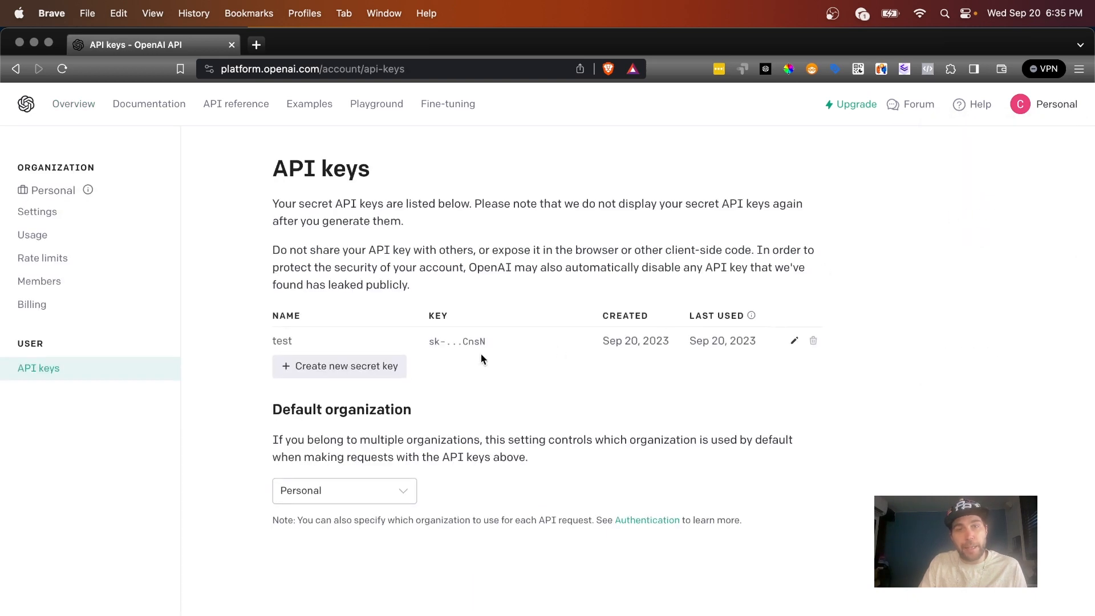
click(349, 368)
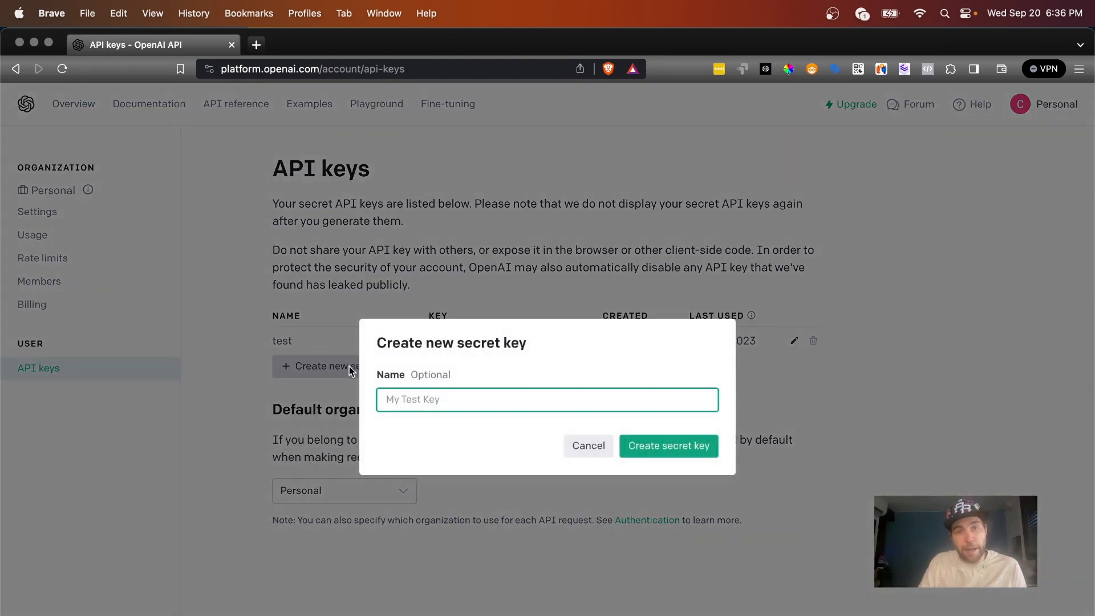
text(cntrl)
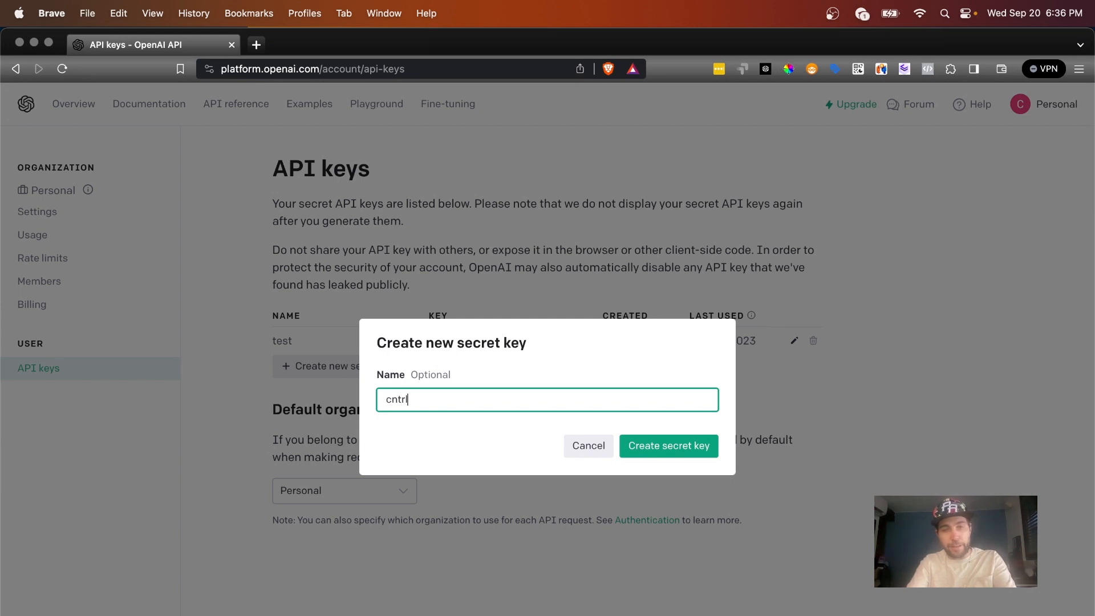
click(705, 450)
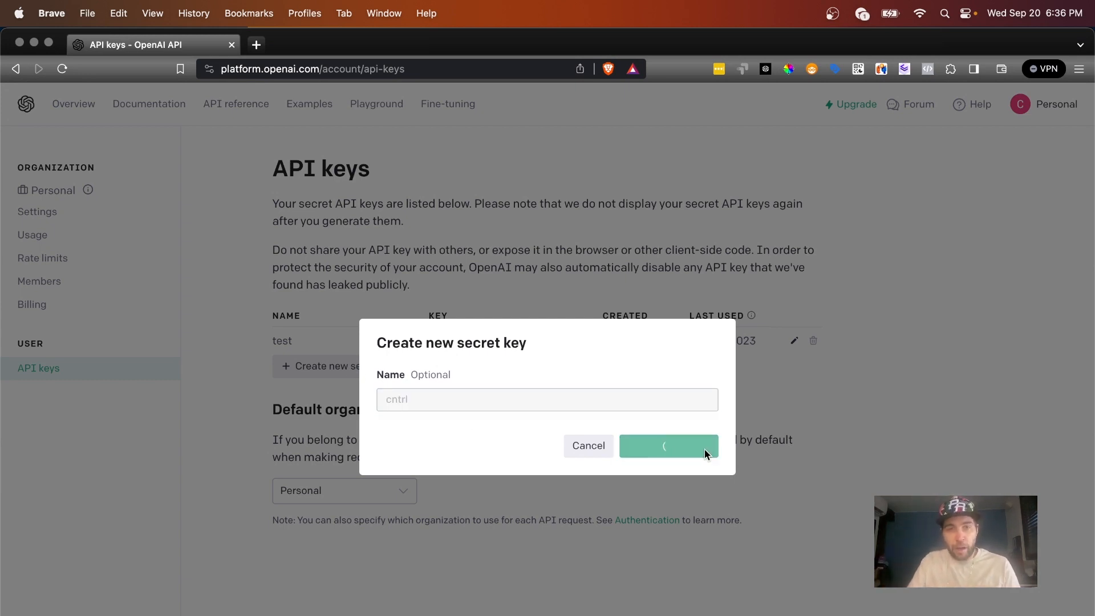
click(704, 421)
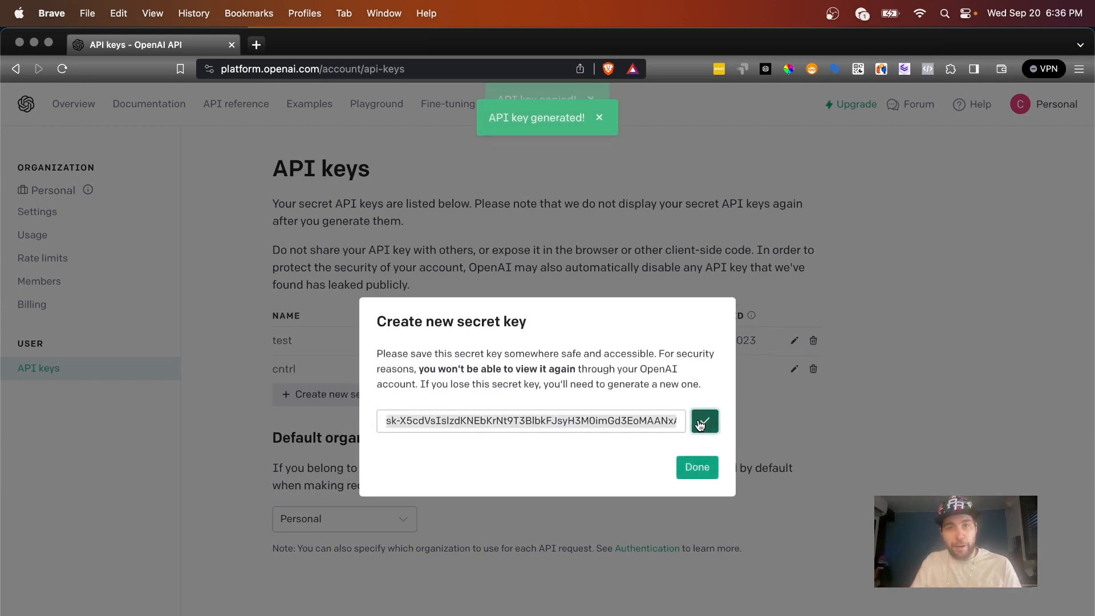
Open cntrl.ai in a new browser tab and sign in to its dashboard.
click(256, 44)
text(cntrkl)
key(BackSpace)
key(BackSpace)
key(BackSpace)
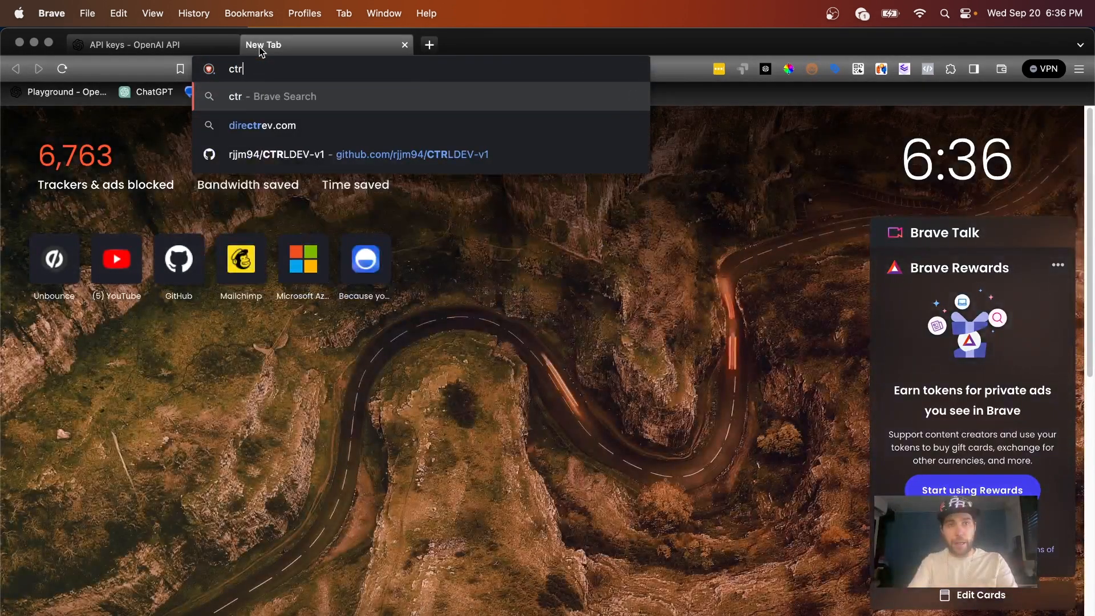
text(ntrkl)
key(BackSpace)
key(BackSpace)
text(l.)
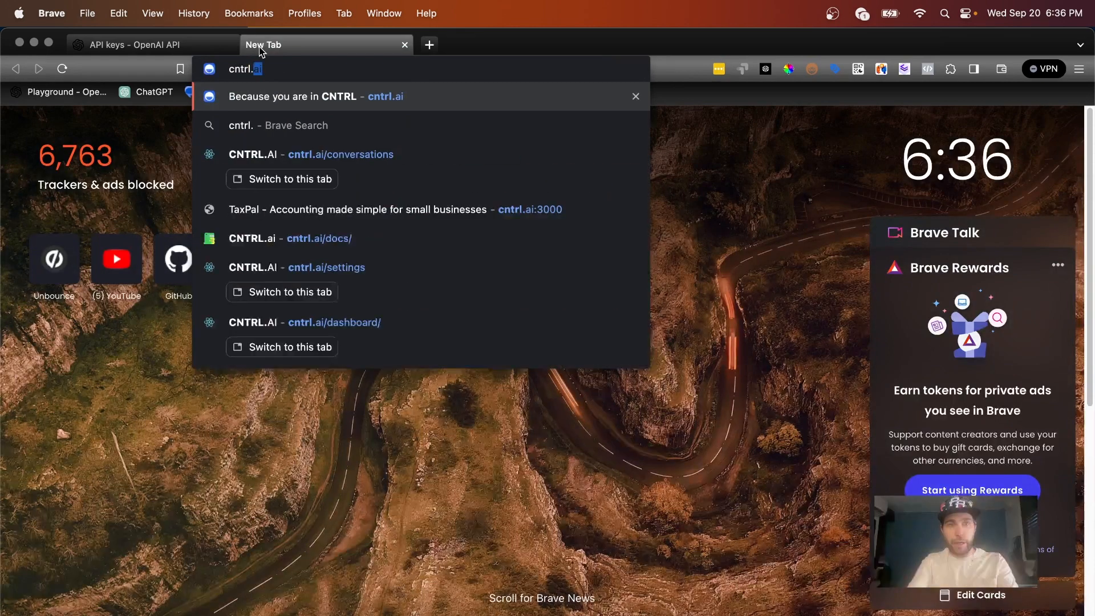
key(Return)
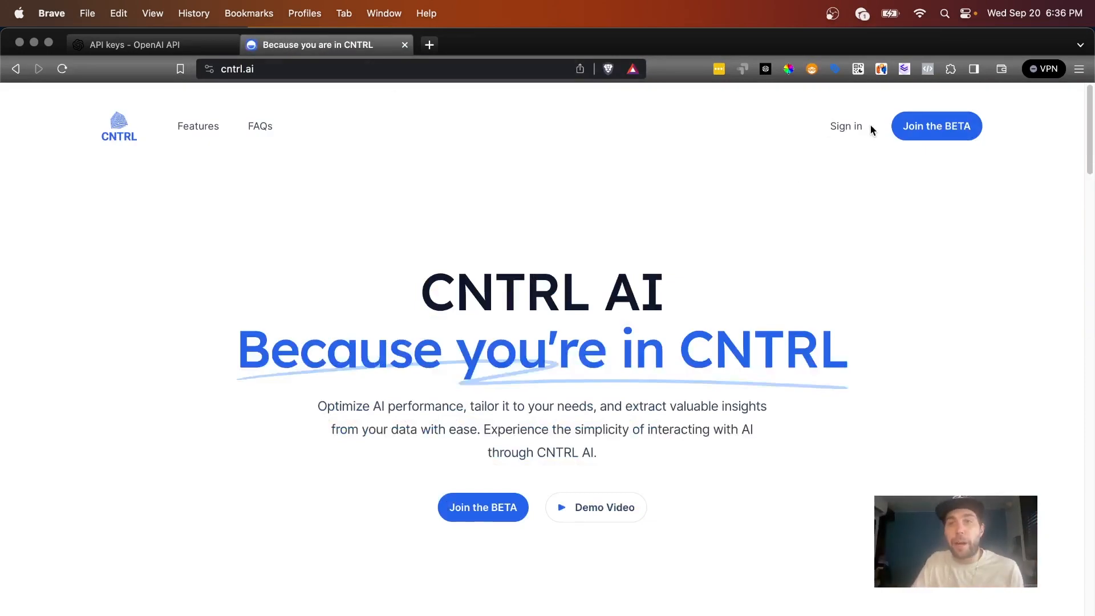
click(857, 127)
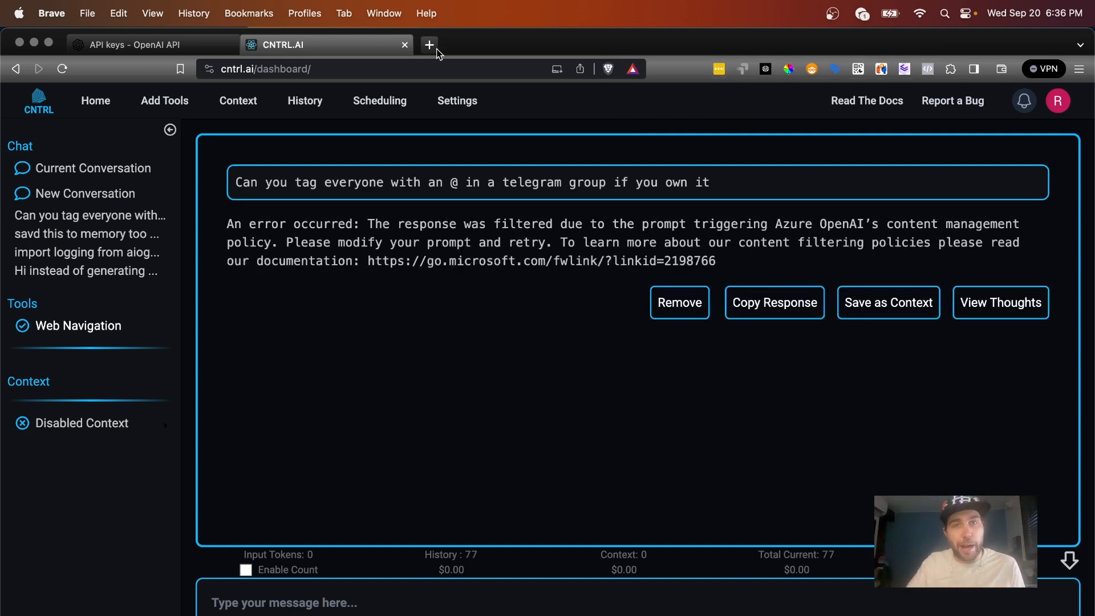
In the CNTRL settings, start a new profile named SEO EXPERT with OpenAI as the AI provider.
click(457, 102)
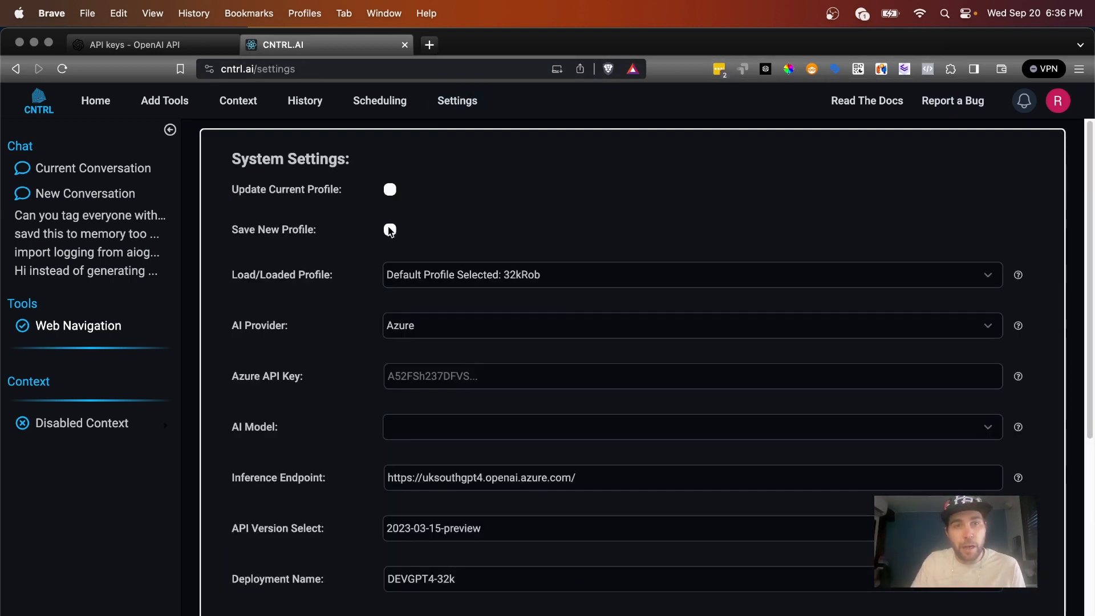
click(390, 230)
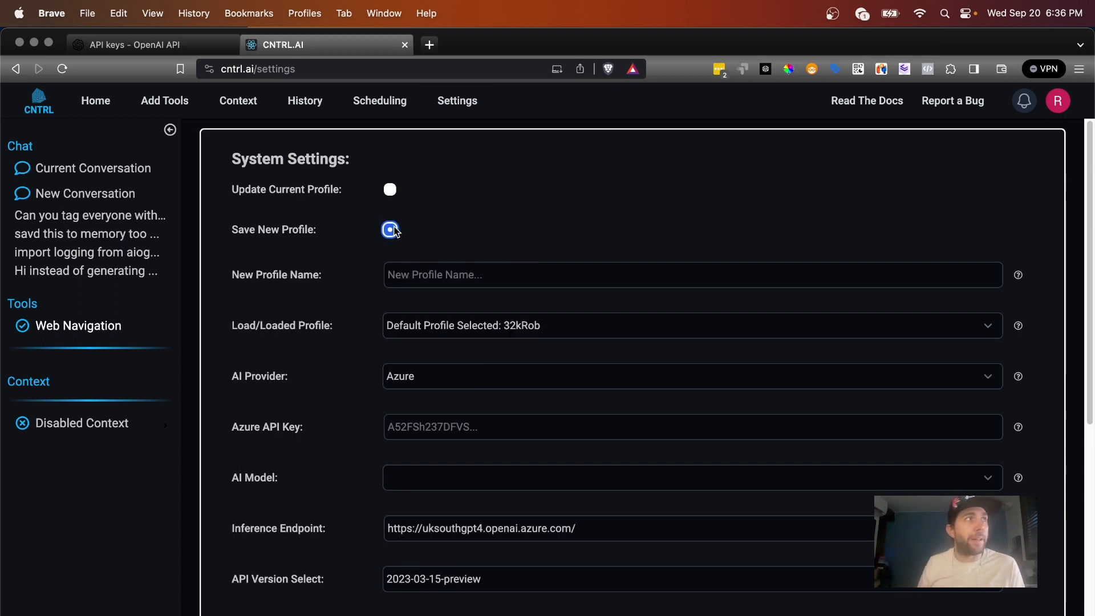
click(445, 274)
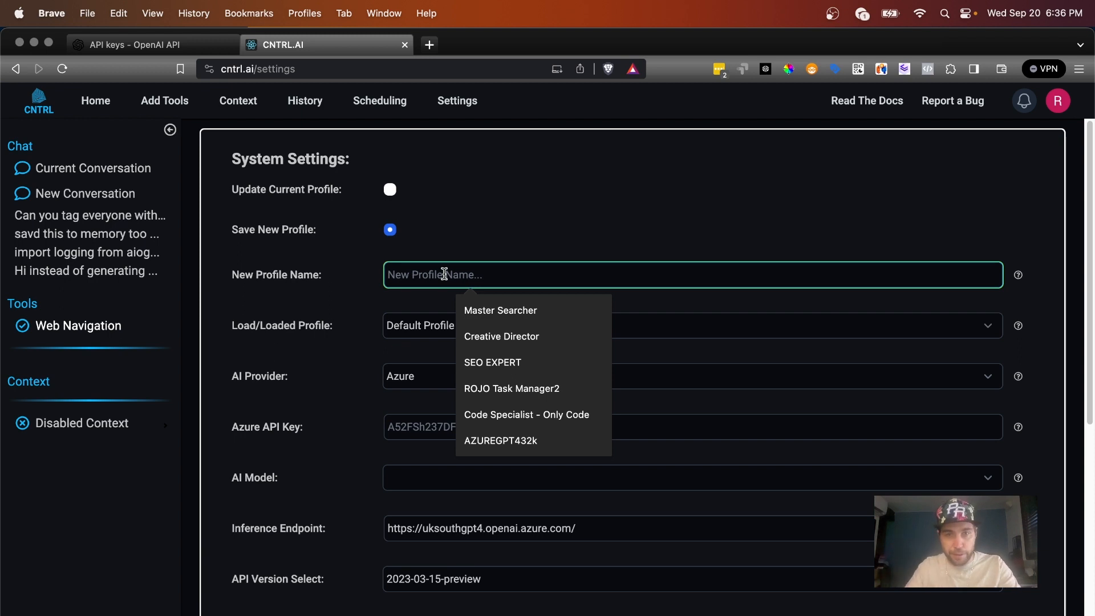
click(484, 363)
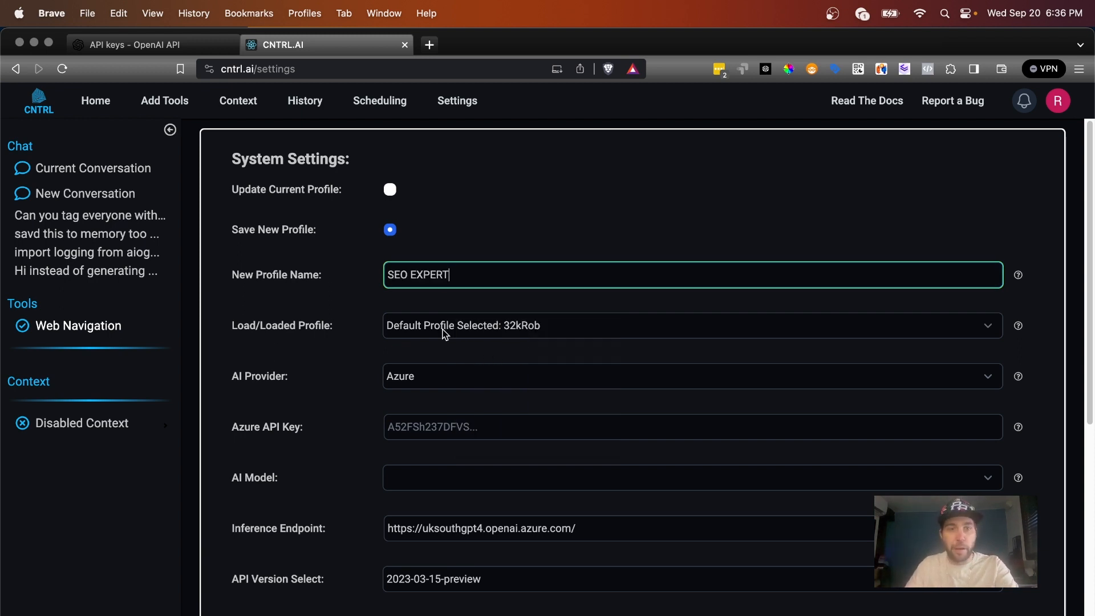
click(451, 375)
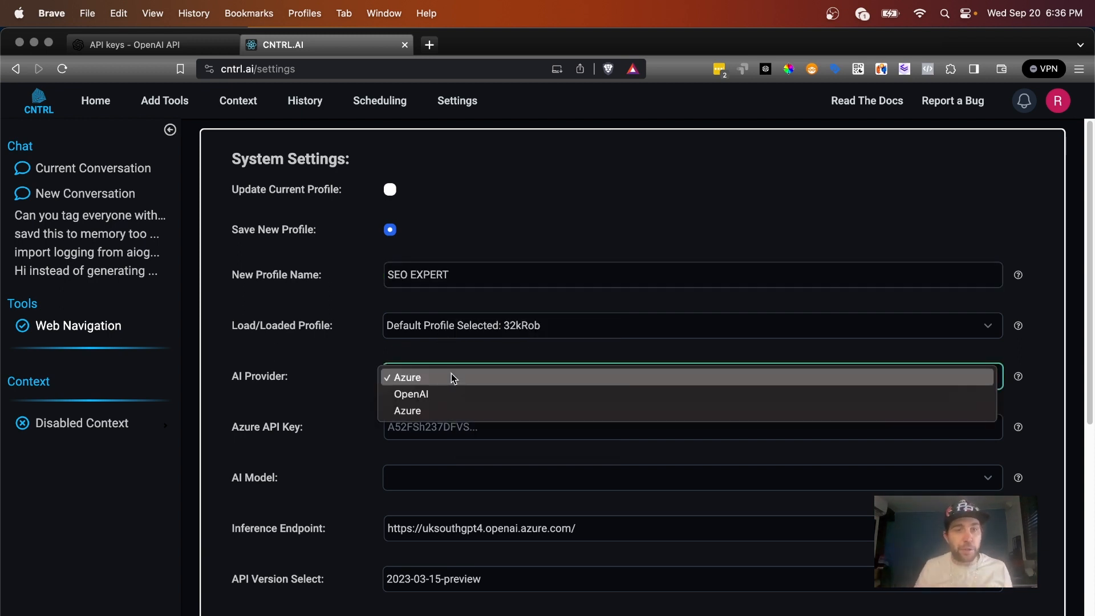
click(442, 395)
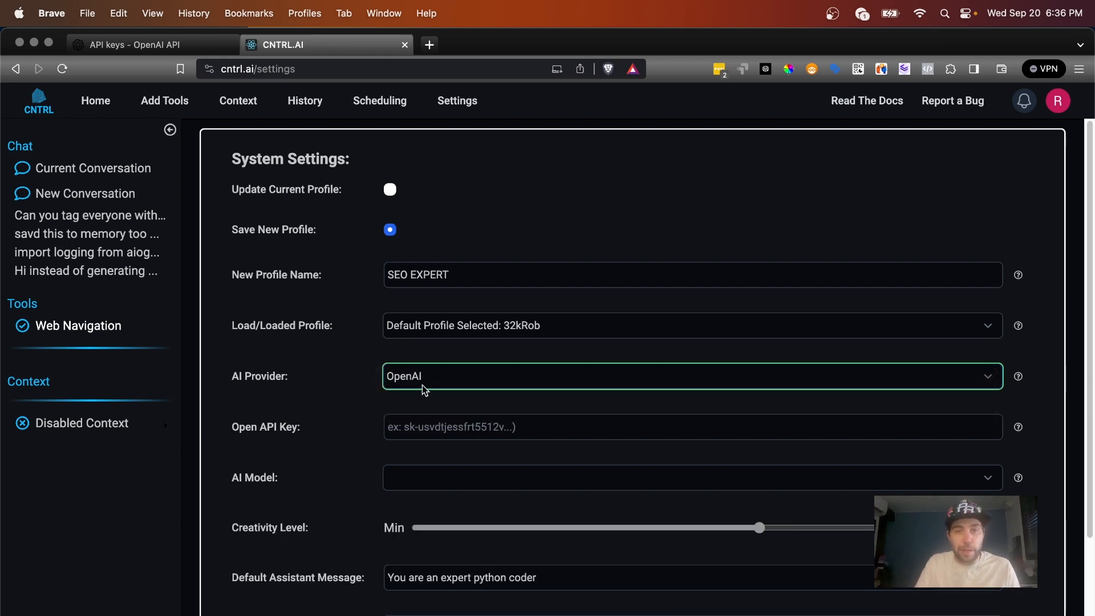
Paste the newly generated secret key from the OpenAI page into the profile's Open API Key field.
click(142, 46)
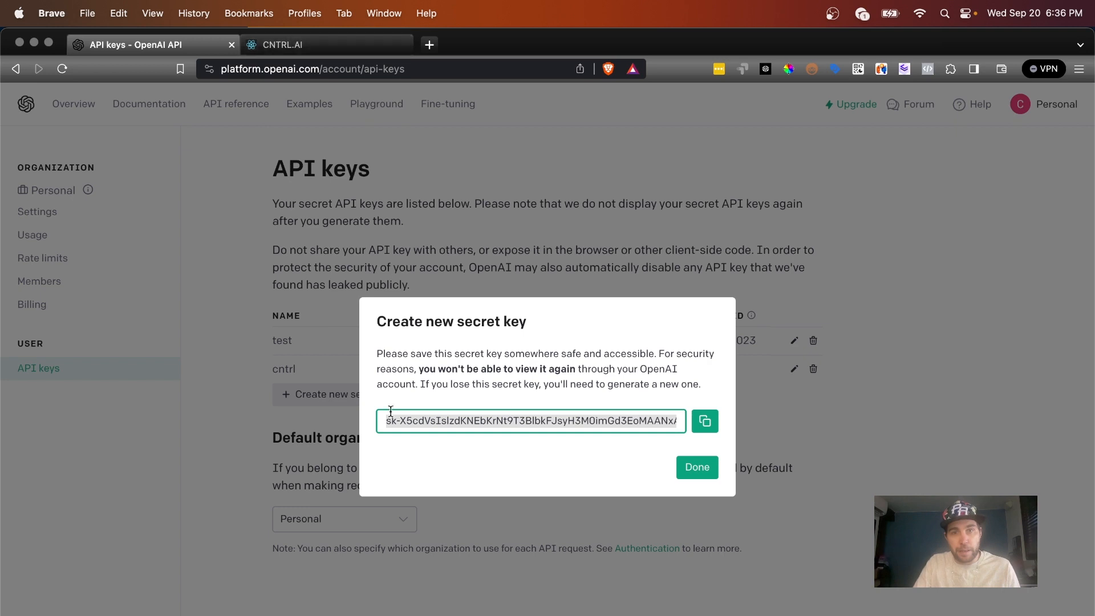
click(310, 47)
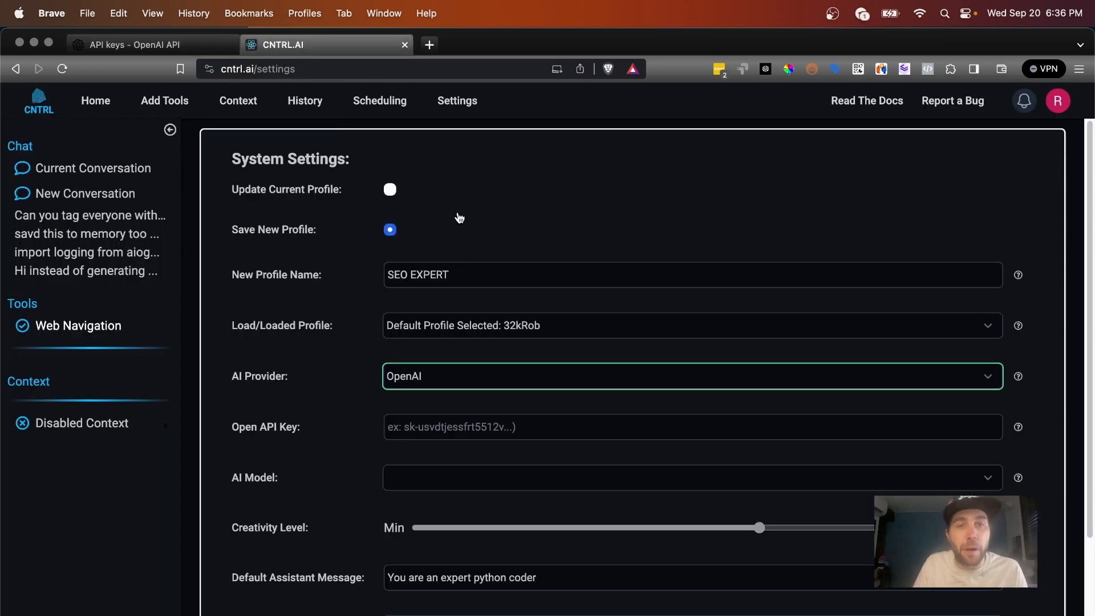
click(428, 428)
key(super+v)
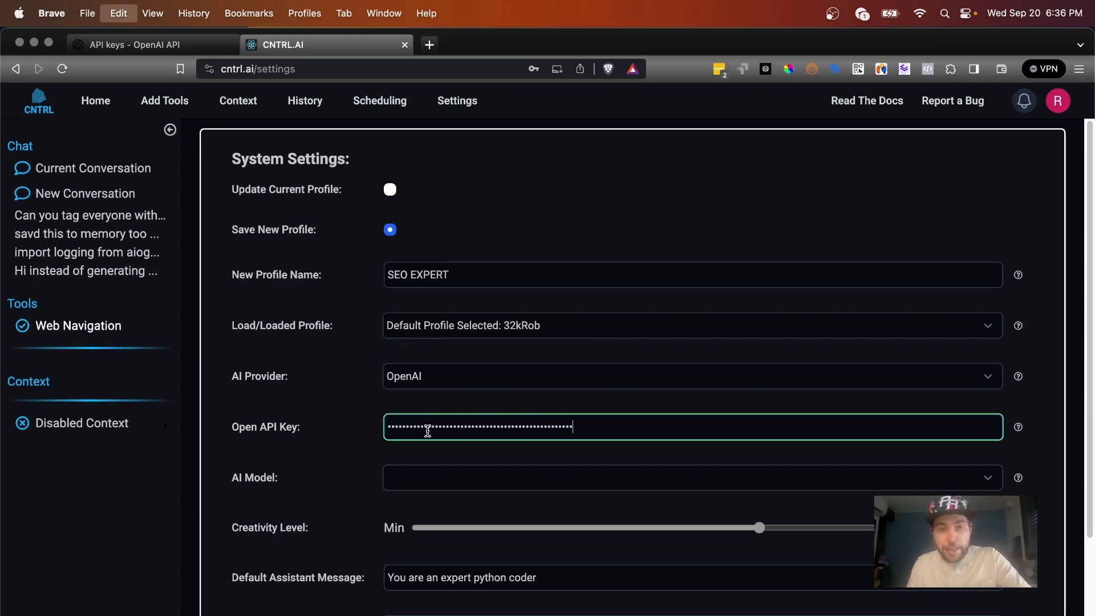
Dismiss the new secret key dialog on the OpenAI page and review the account's rate limits for the chat models.
click(449, 484)
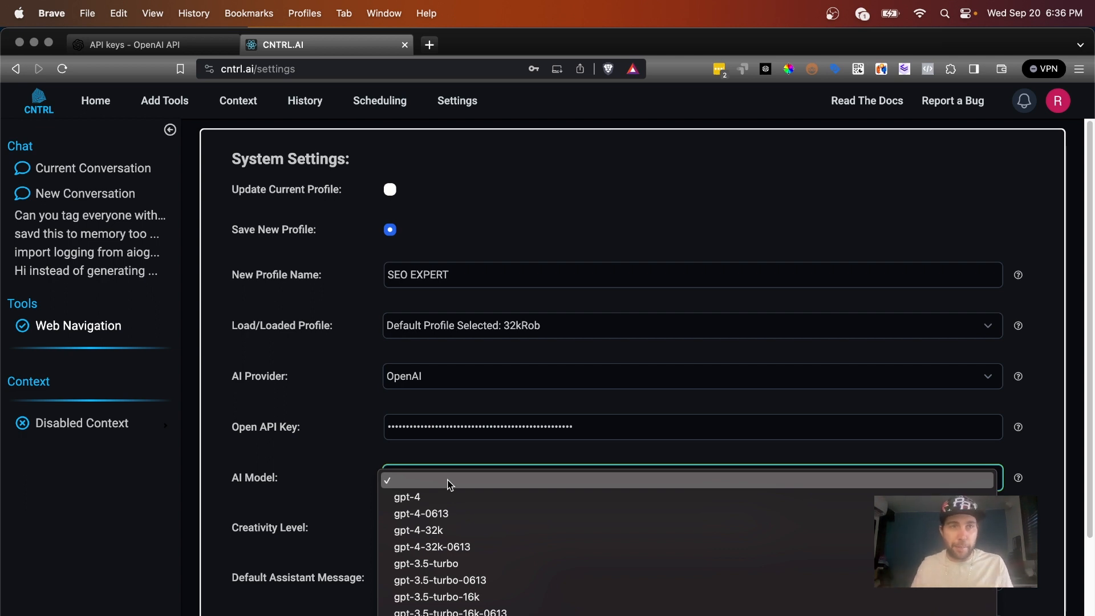
click(158, 44)
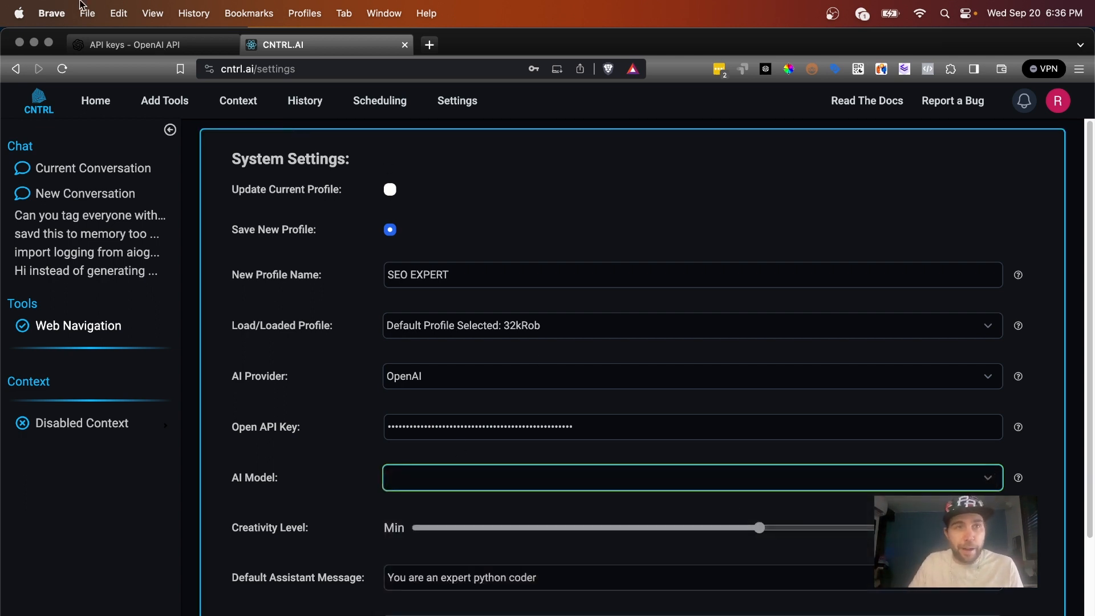
click(141, 44)
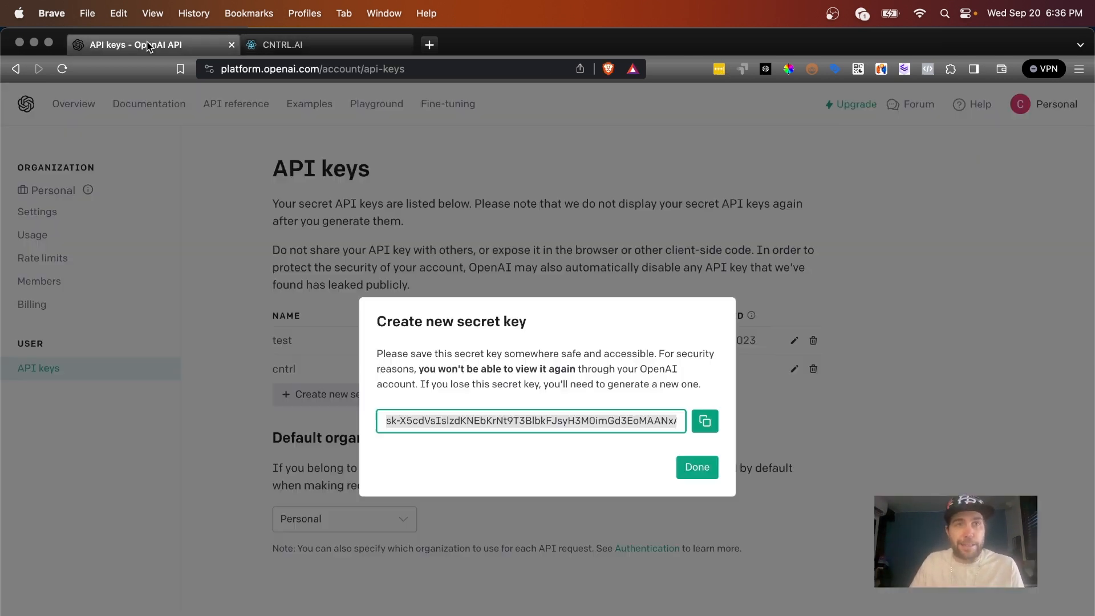
click(697, 467)
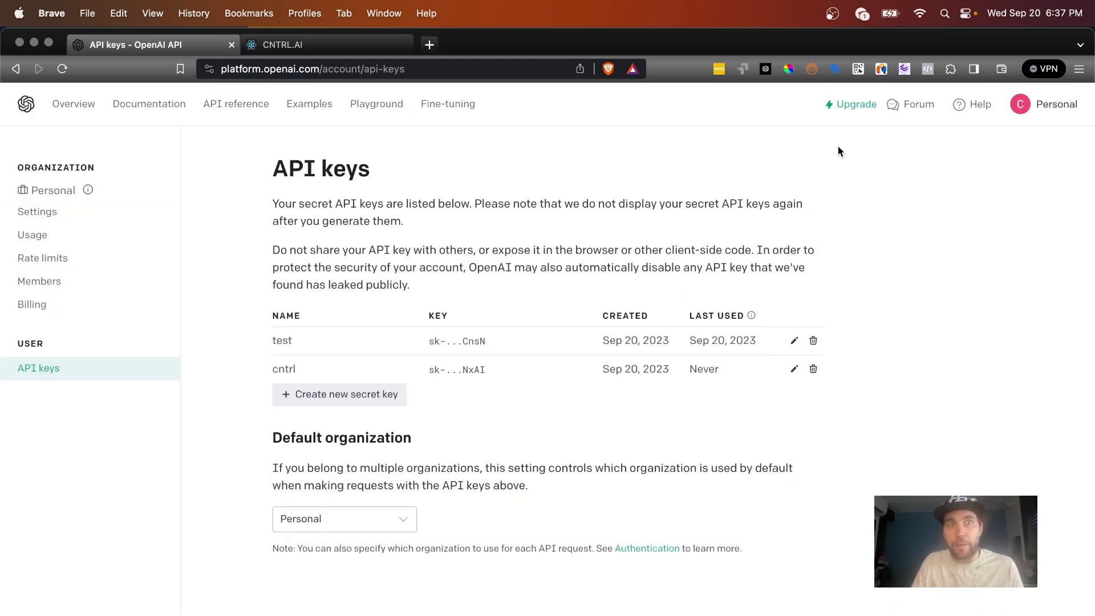
click(54, 261)
drag(259, 368, 827, 546)
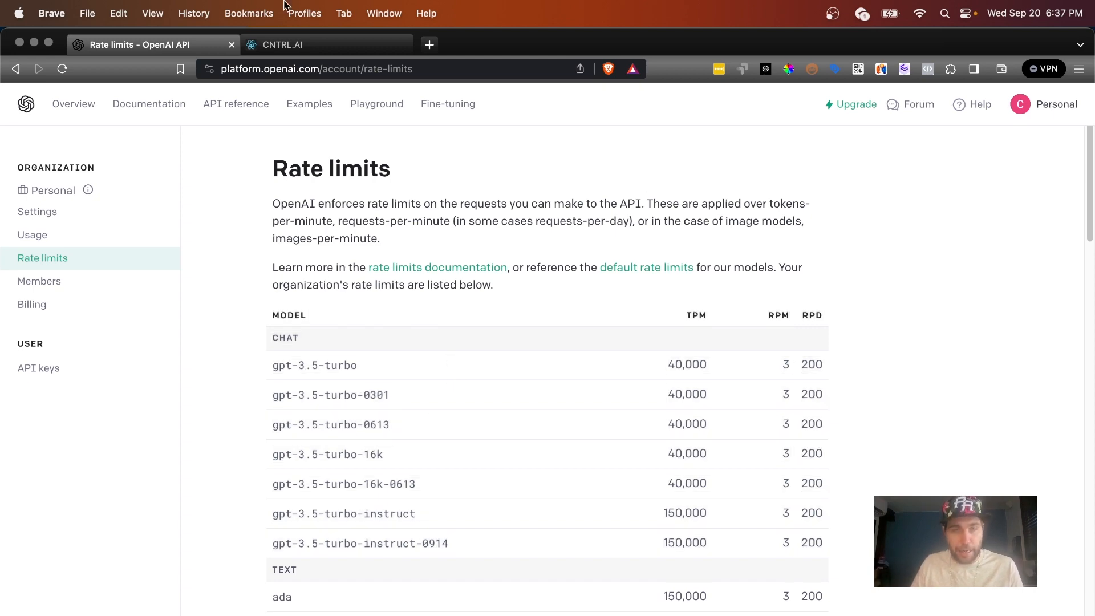
click(284, 44)
click(193, 46)
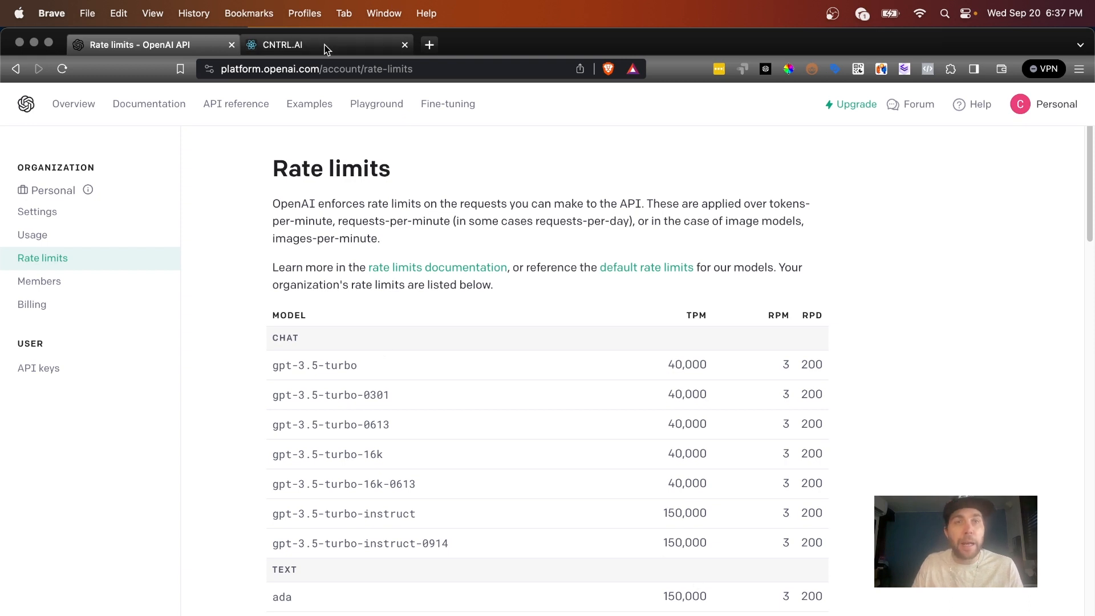
Set the profile's AI model to gpt-3.5-turbo-16k, recheck the OpenAI rate limits, and raise Max Output Tokens toward its maximum.
click(303, 45)
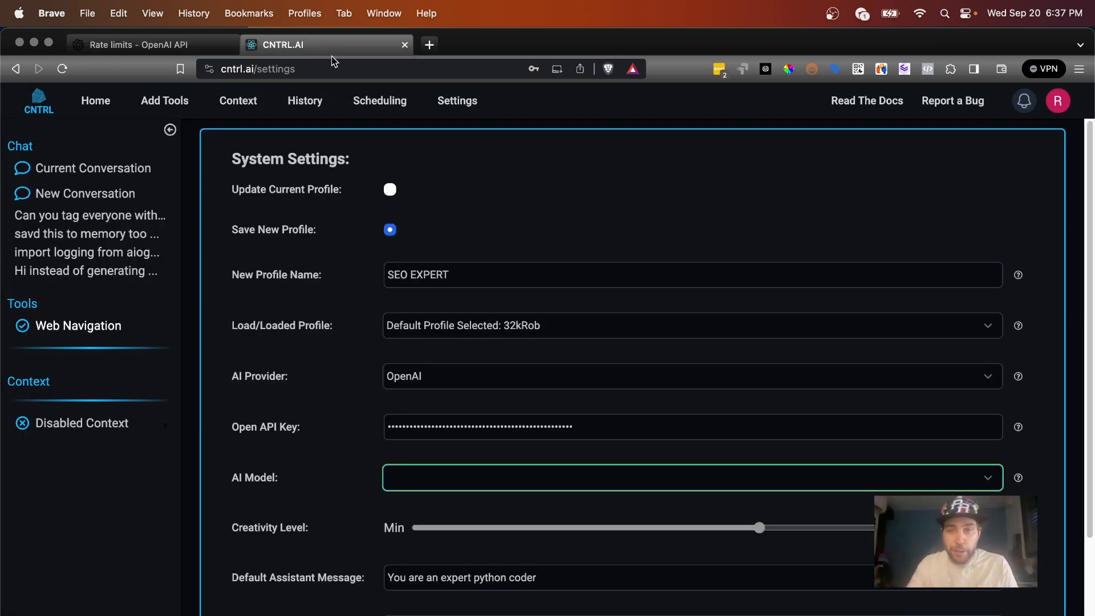
click(874, 481)
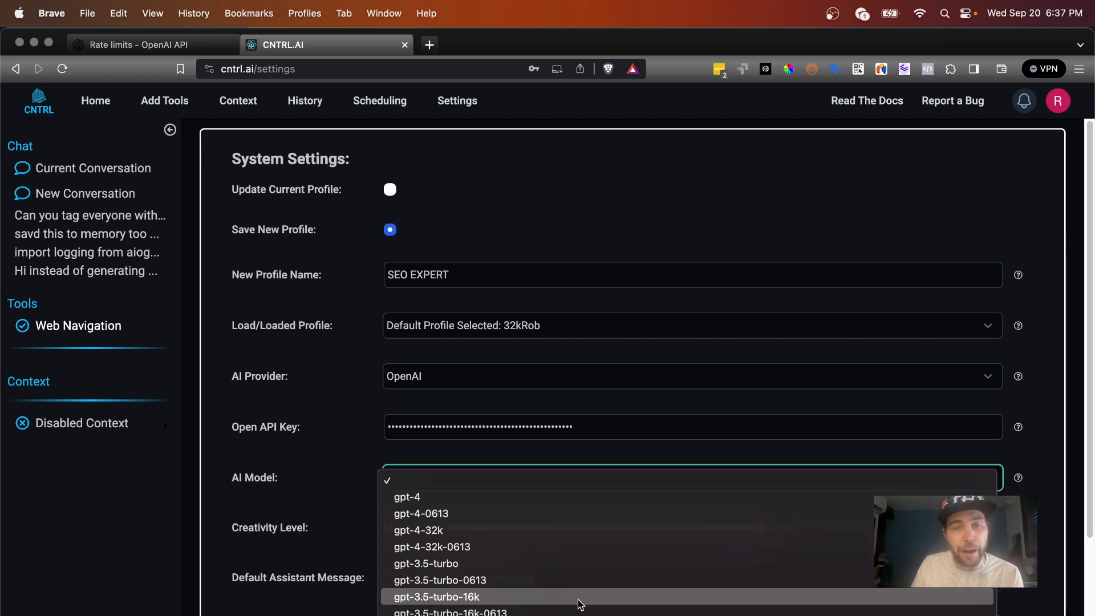
click(579, 598)
click(215, 52)
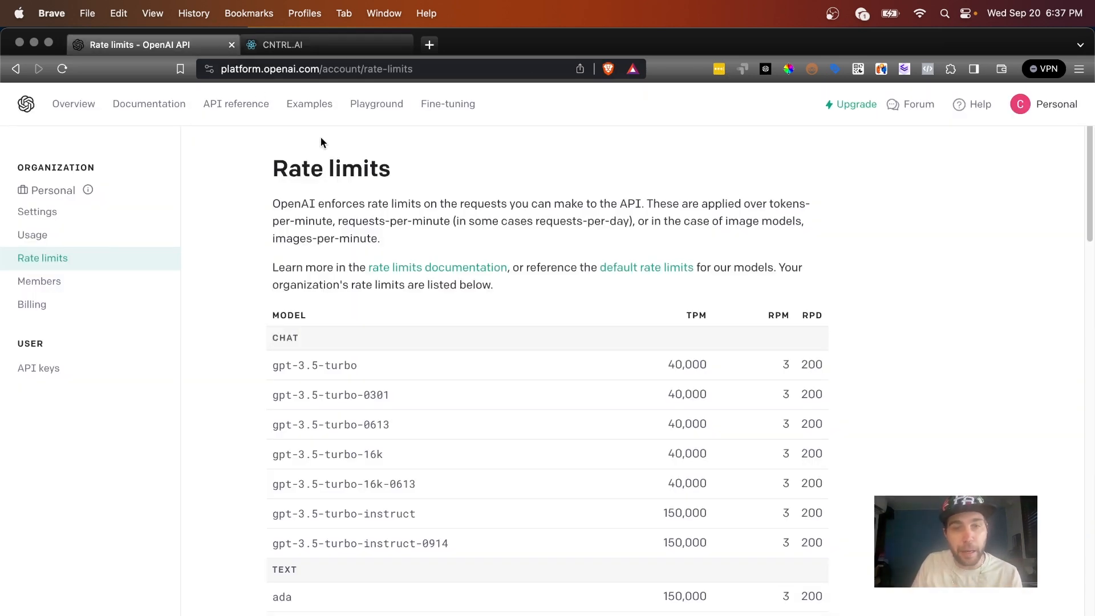
click(366, 40)
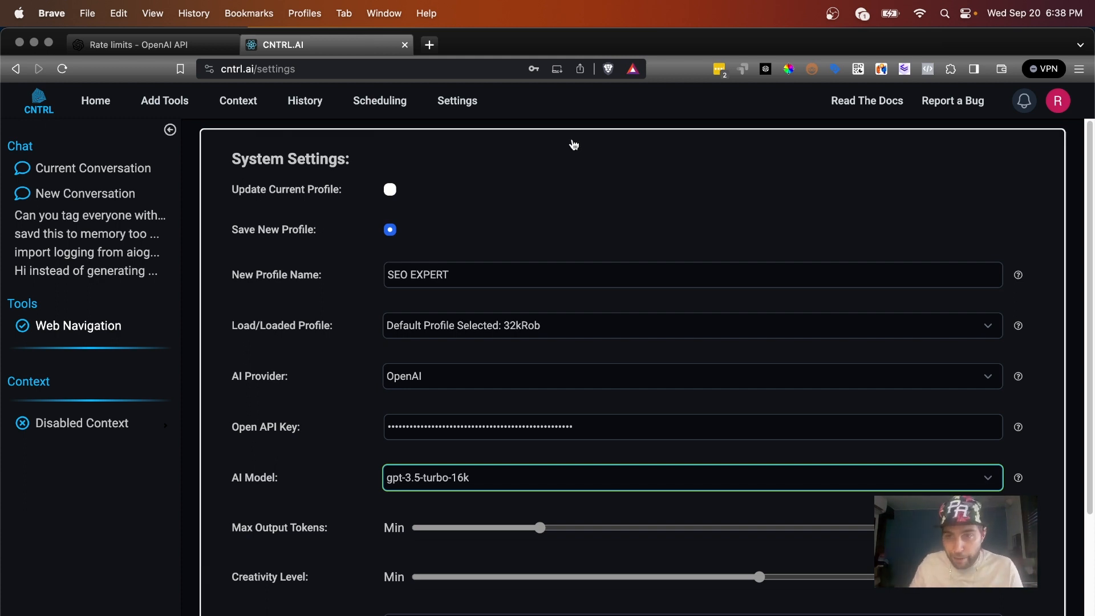
drag(536, 530, 970, 528)
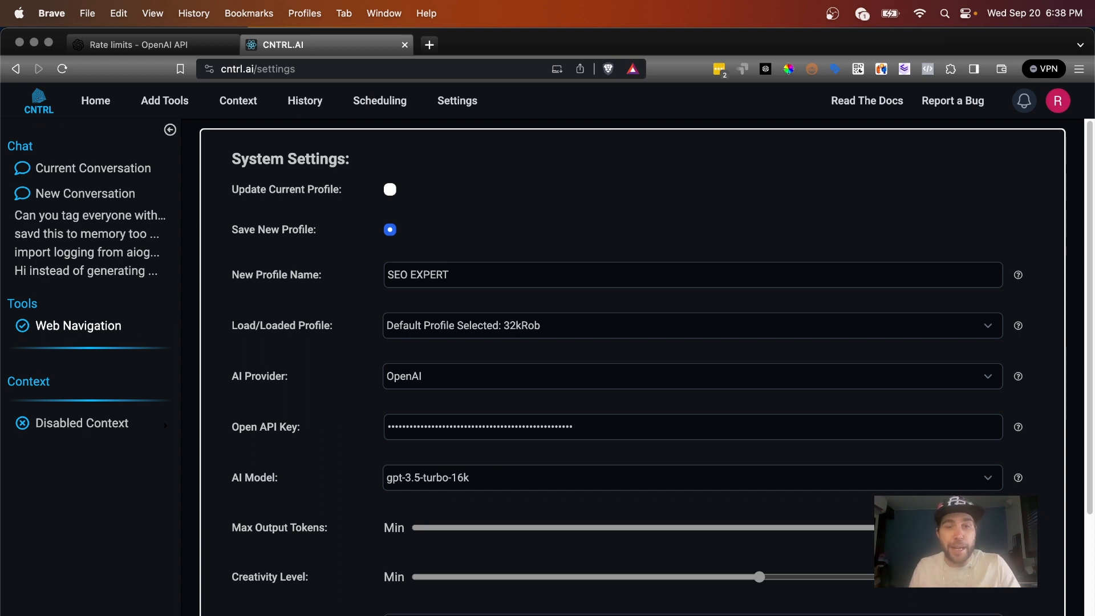
Change the profile's AI model to gpt-3.5-turbo and then to gpt-4-32k-0613.
click(484, 477)
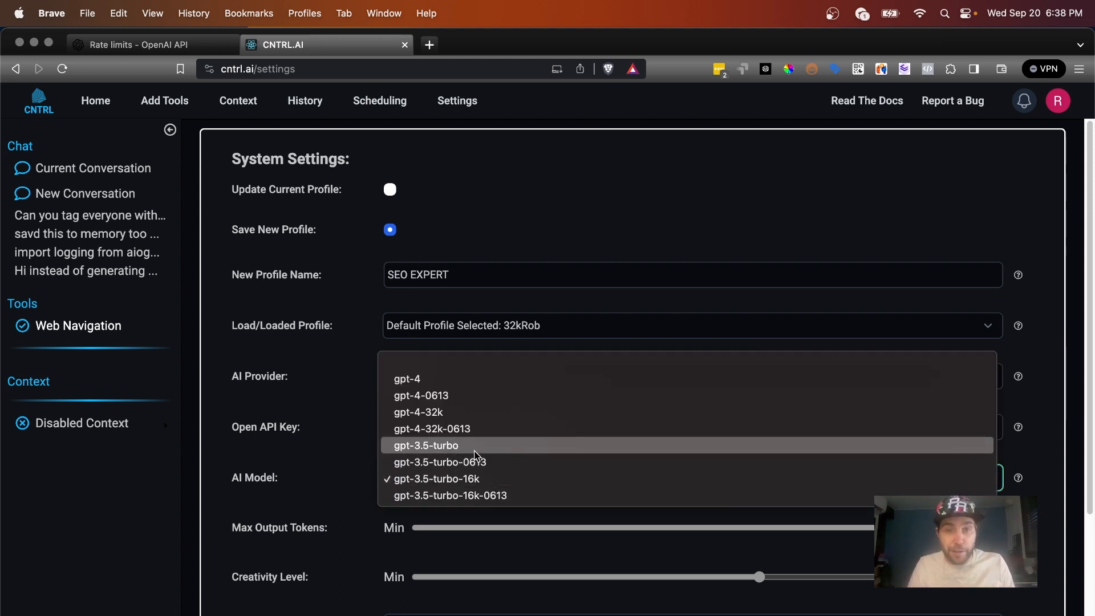
click(474, 448)
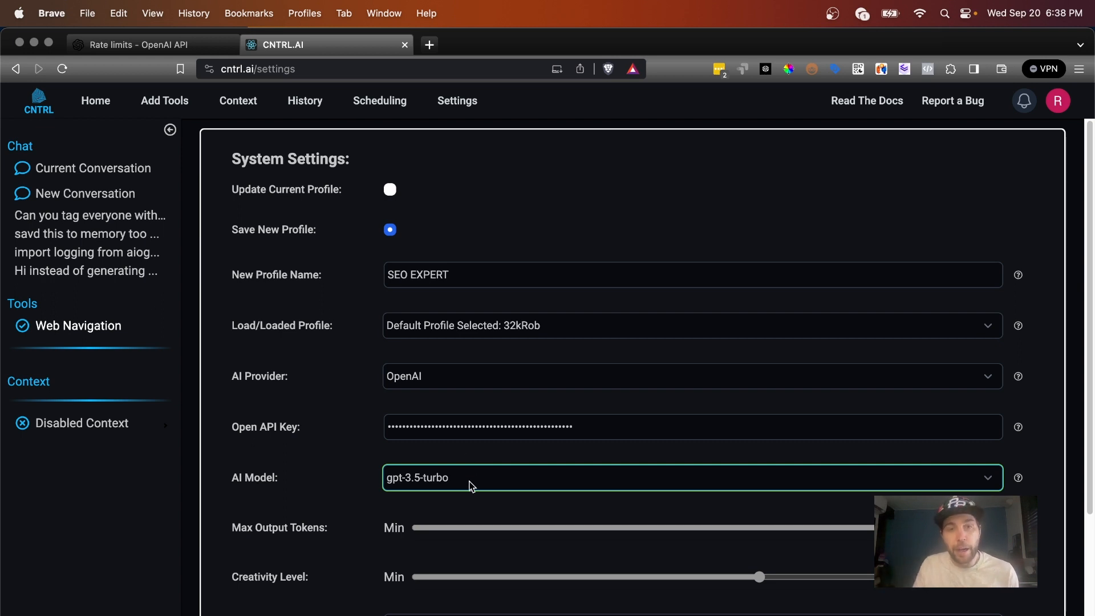
click(469, 483)
click(451, 464)
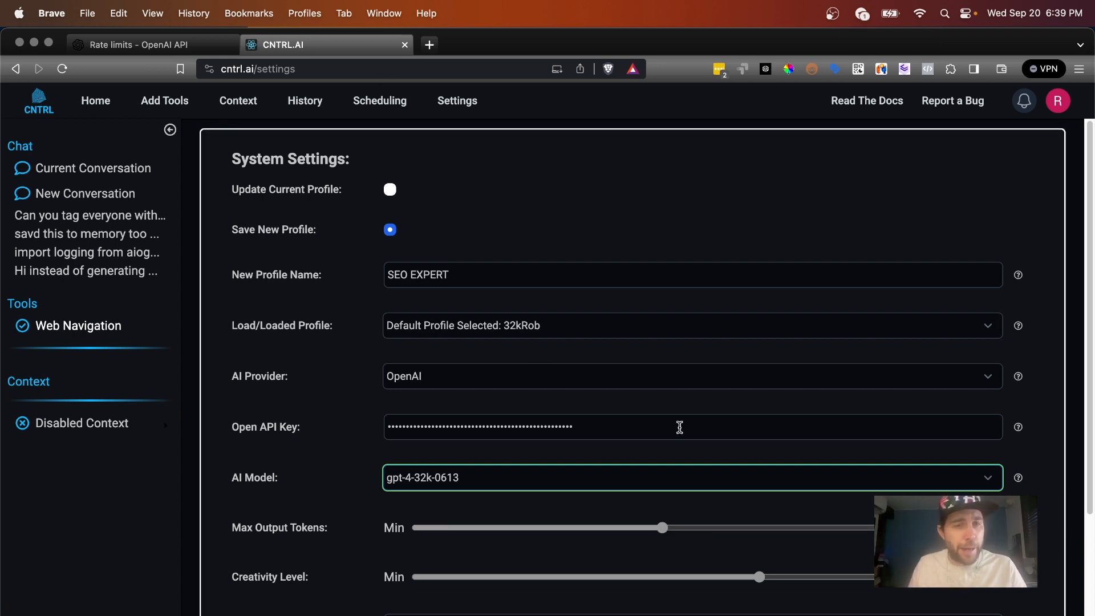
Open azure.com in a new browser tab and go to the Azure portal home page.
click(432, 45)
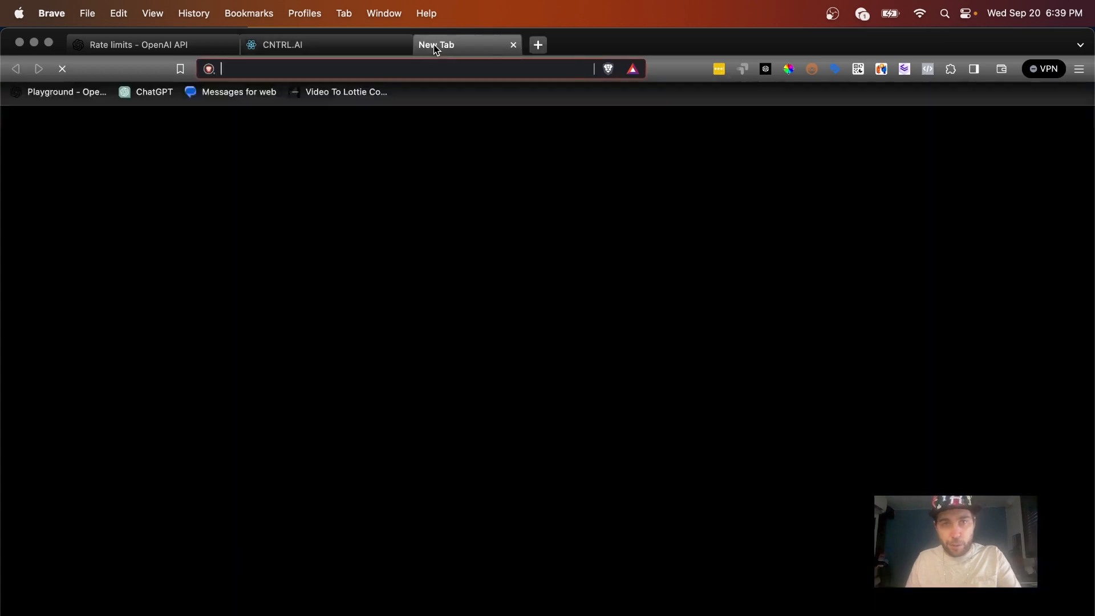
text(azure.co)
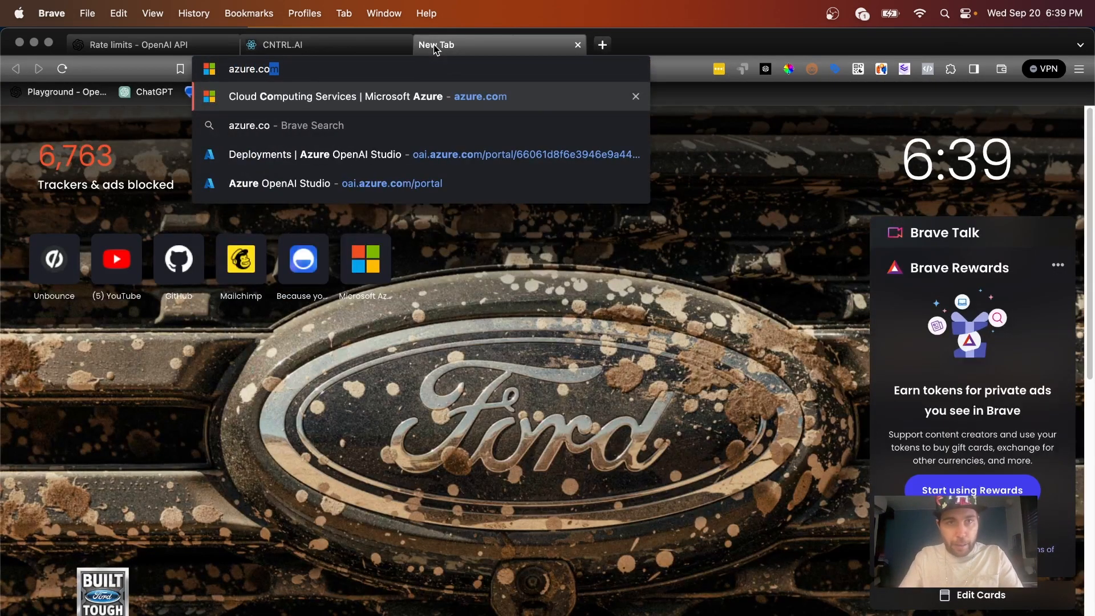
text(m)
key(Return)
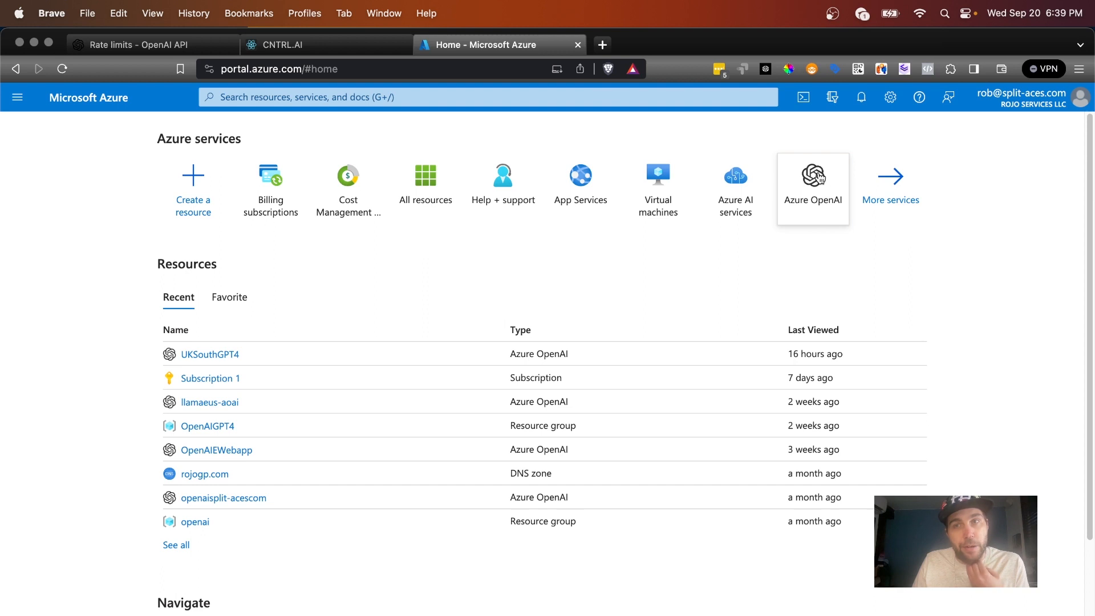
Look up the keys and endpoint of the UKSouthGPT4 resource and open its model deployments in Azure OpenAI Studio.
mouse_move(820, 177)
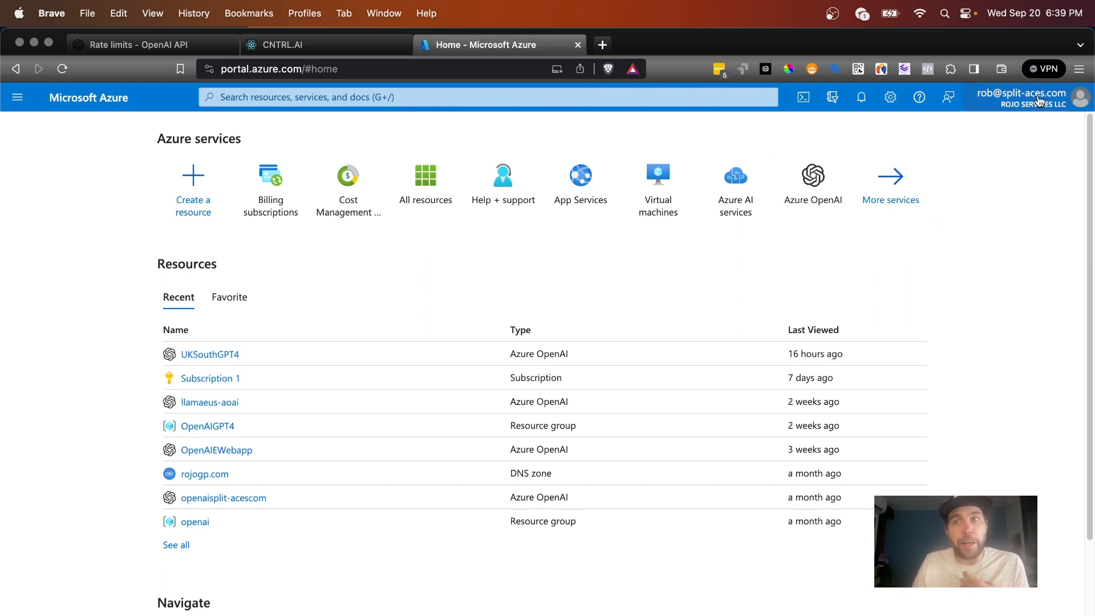
mouse_move(1038, 101)
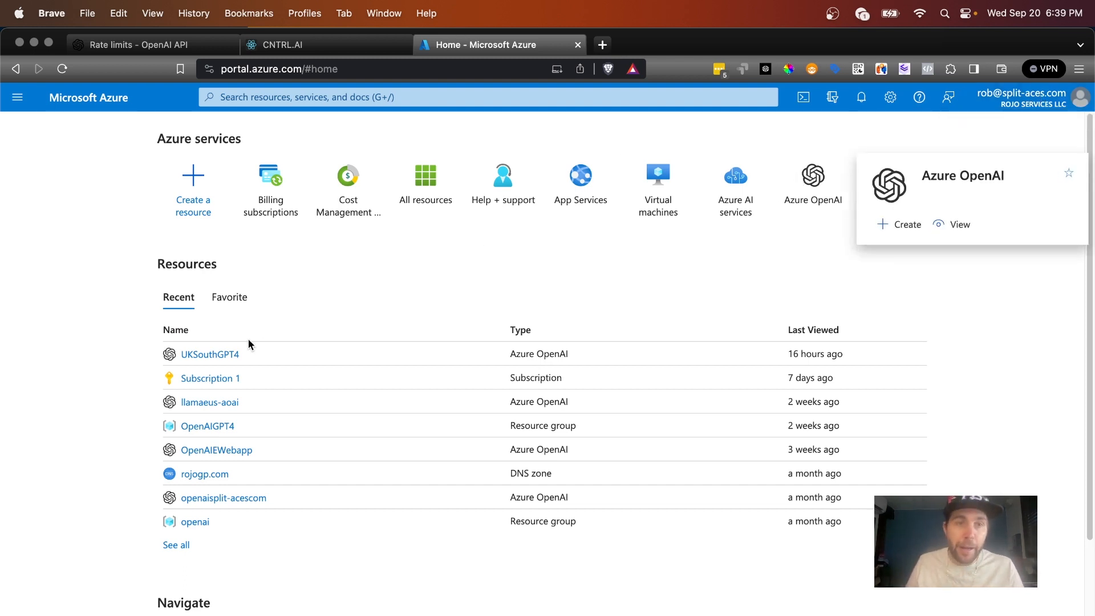
click(234, 354)
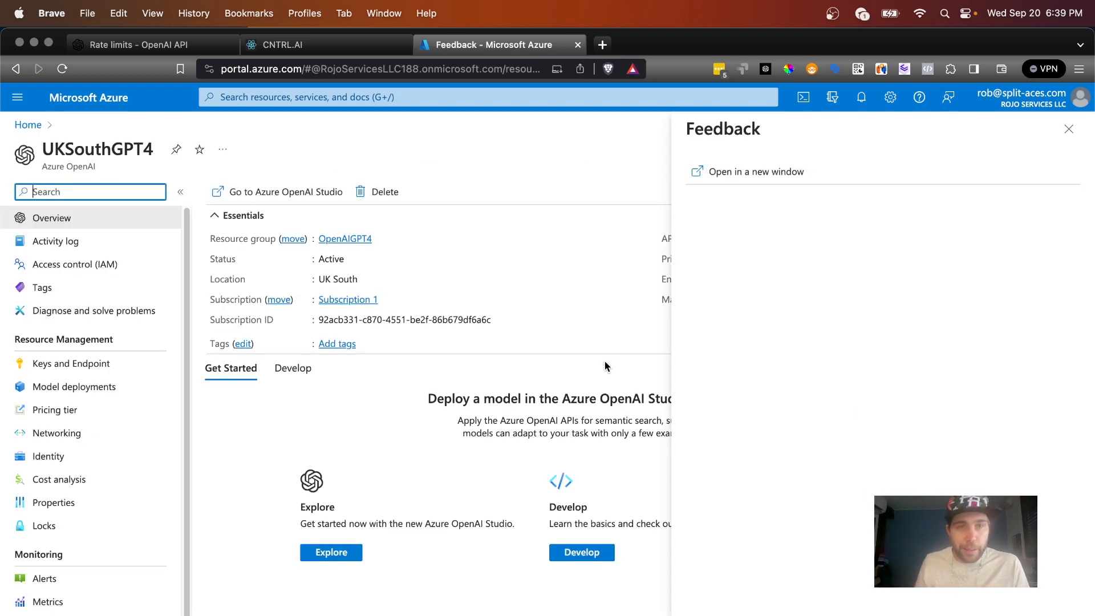
click(75, 373)
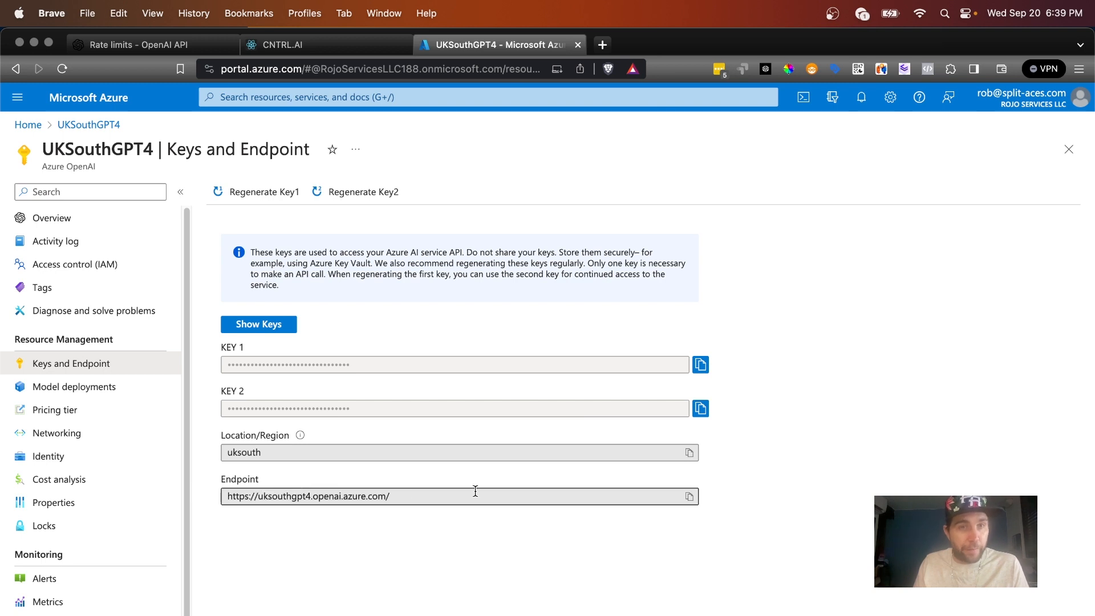
click(82, 389)
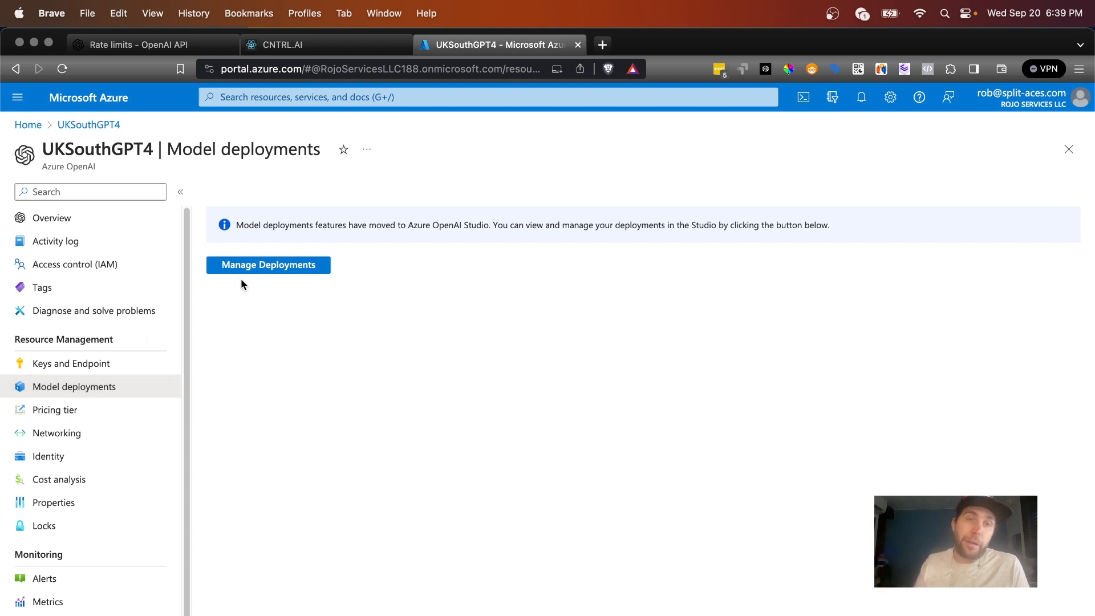
click(254, 268)
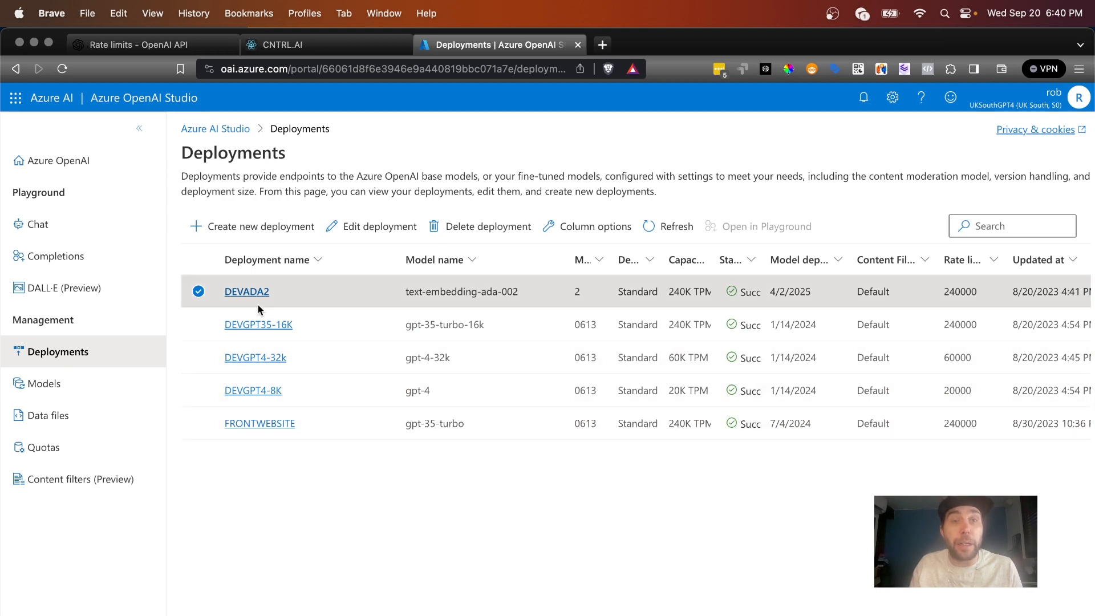
Return to the CNTRL.AI settings page and set the profile's AI provider to Azure.
click(290, 45)
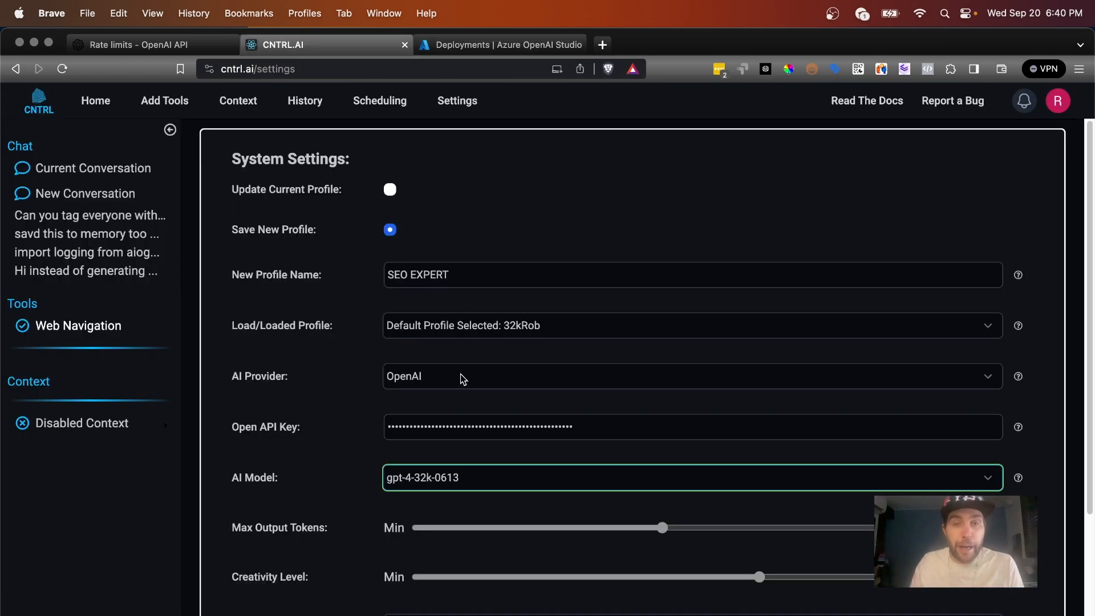
click(457, 377)
click(450, 391)
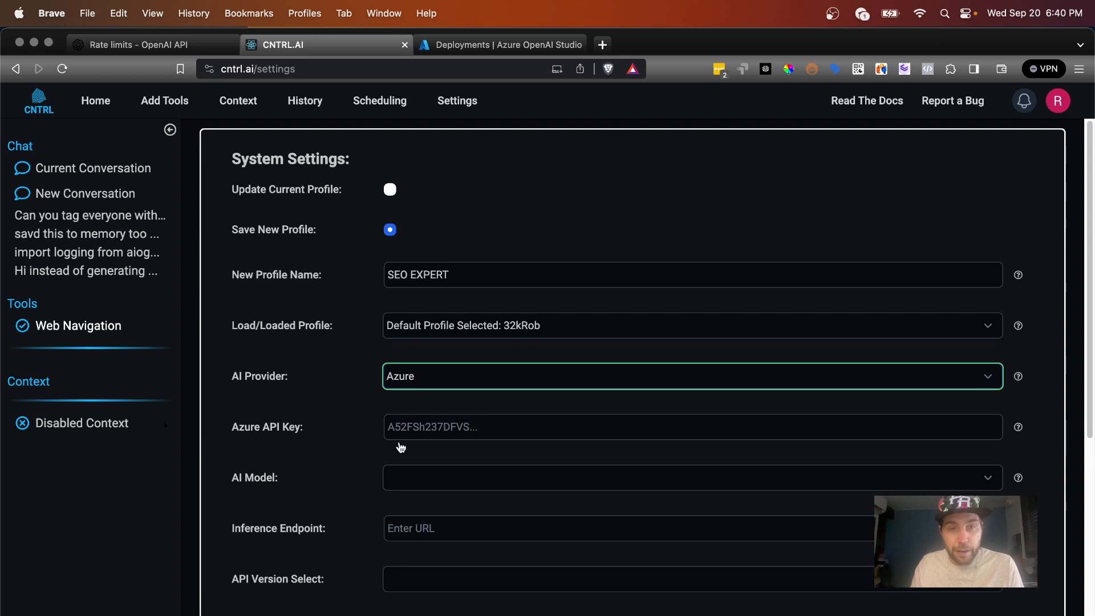
Raise the profile's Creativity Level to 1.00 and lower it to 0.50.
scroll(430, 504, down, 8)
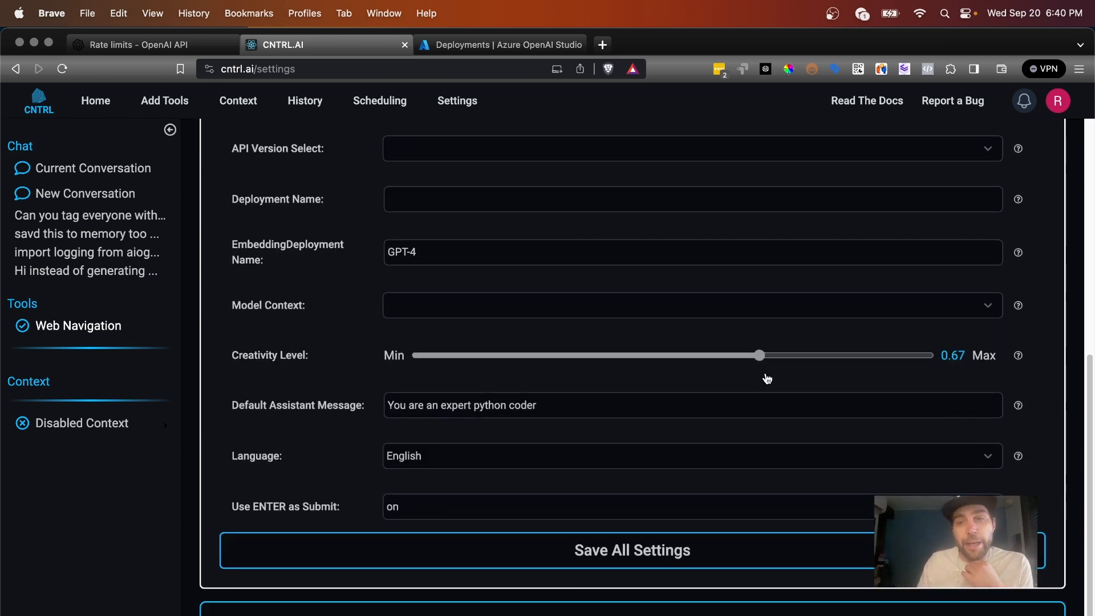
drag(759, 356, 964, 342)
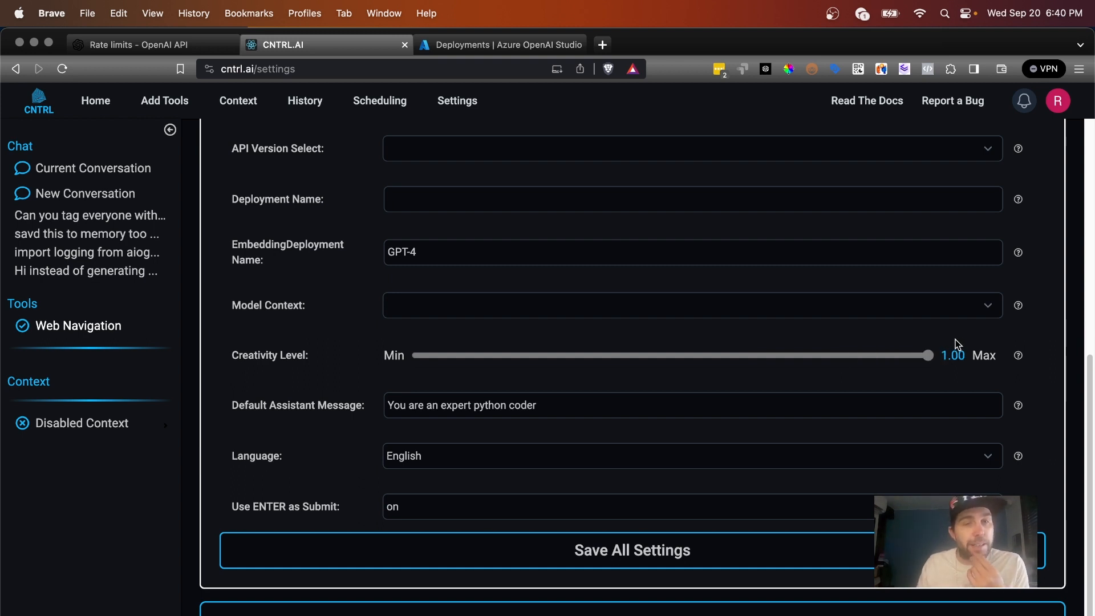
drag(928, 355, 679, 367)
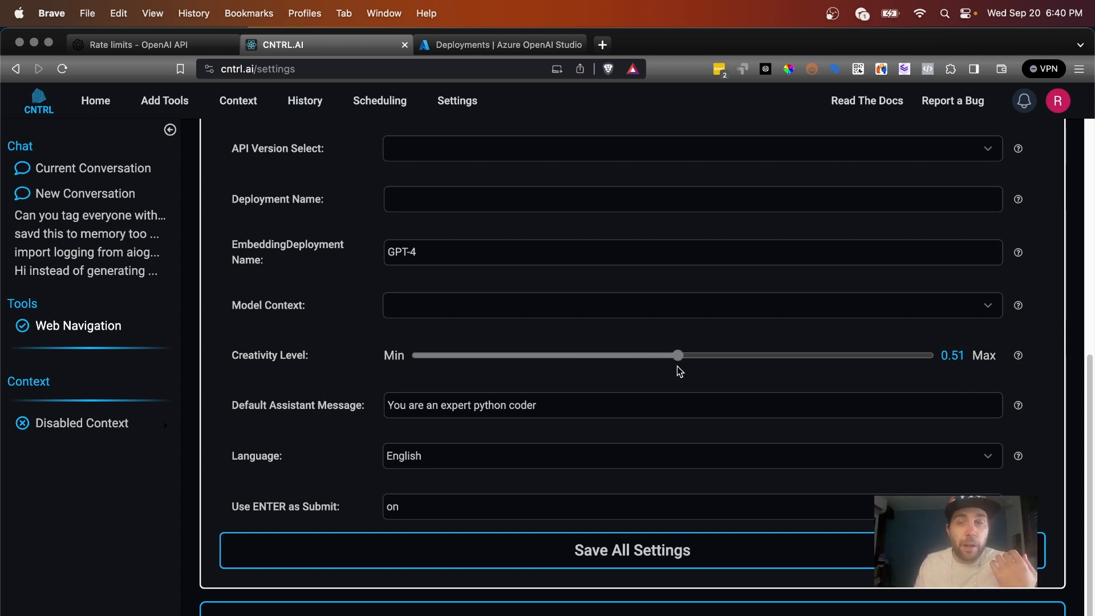
drag(676, 367, 672, 366)
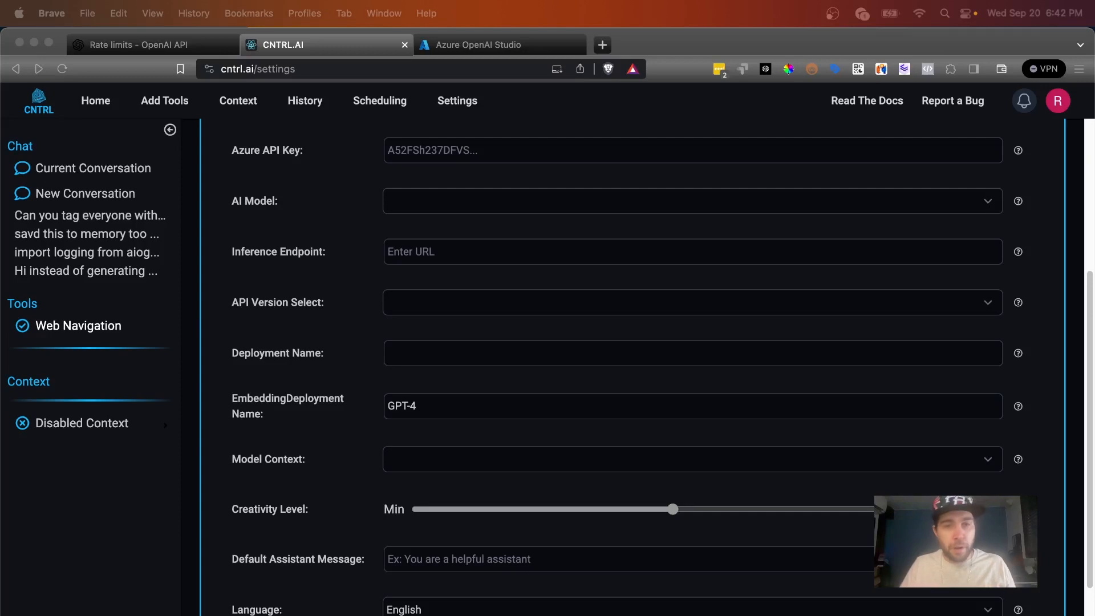
Set the Default Assistant Message to "You are a useful Assistant." using the saved suggestion.
click(538, 559)
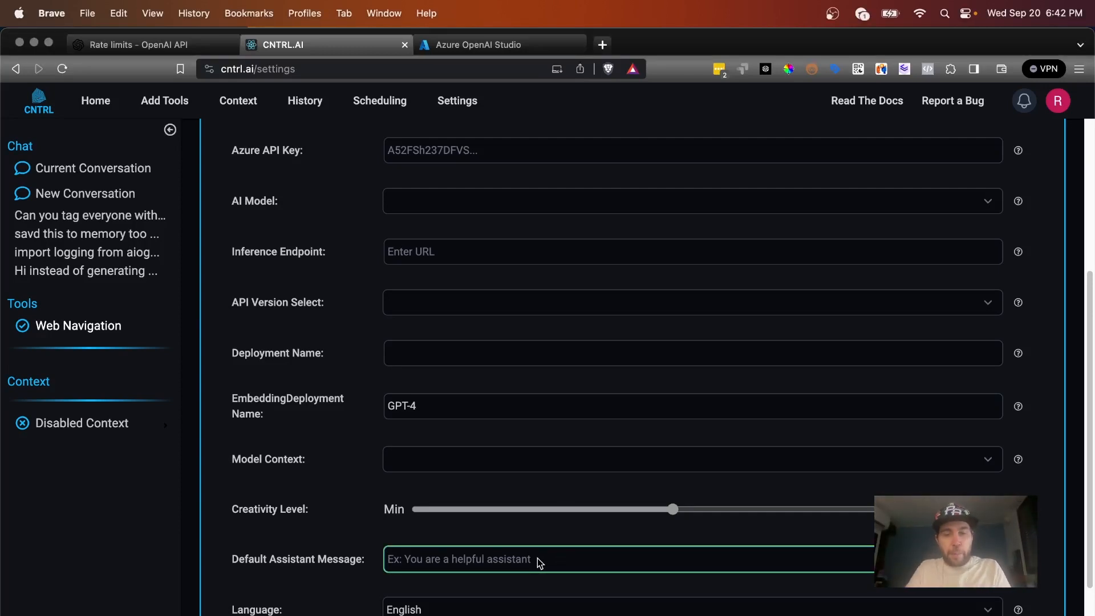
text(You are a useful Assistant.)
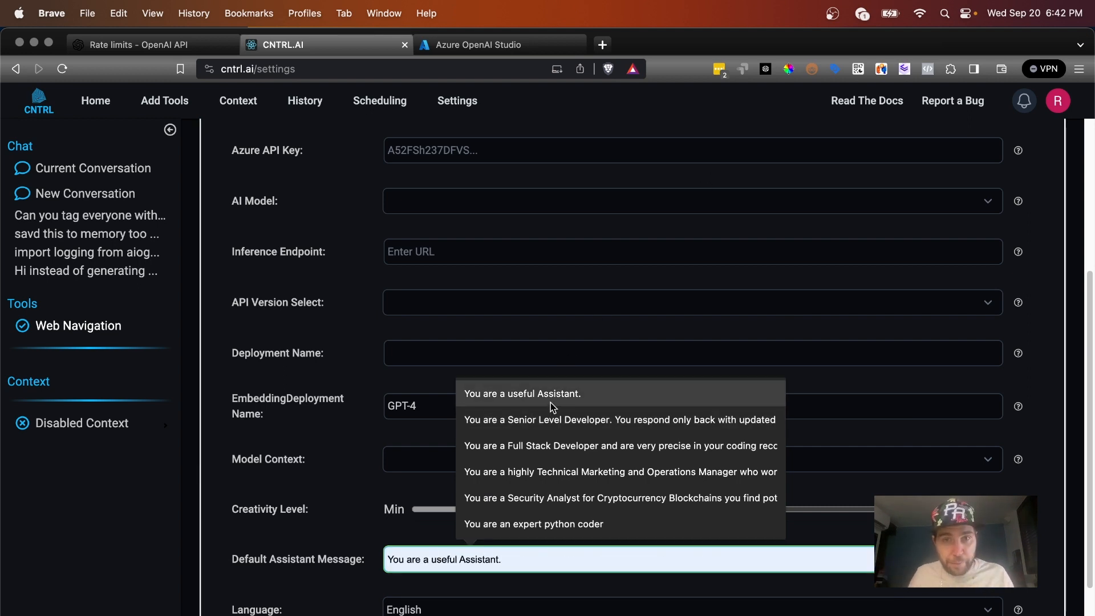
click(551, 398)
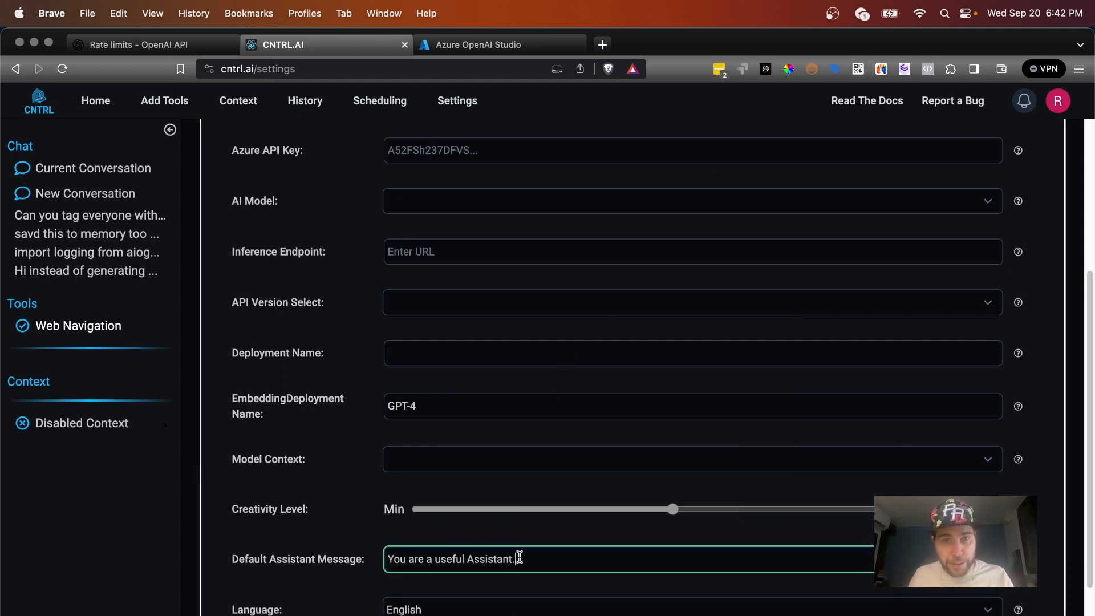
drag(545, 560, 389, 555)
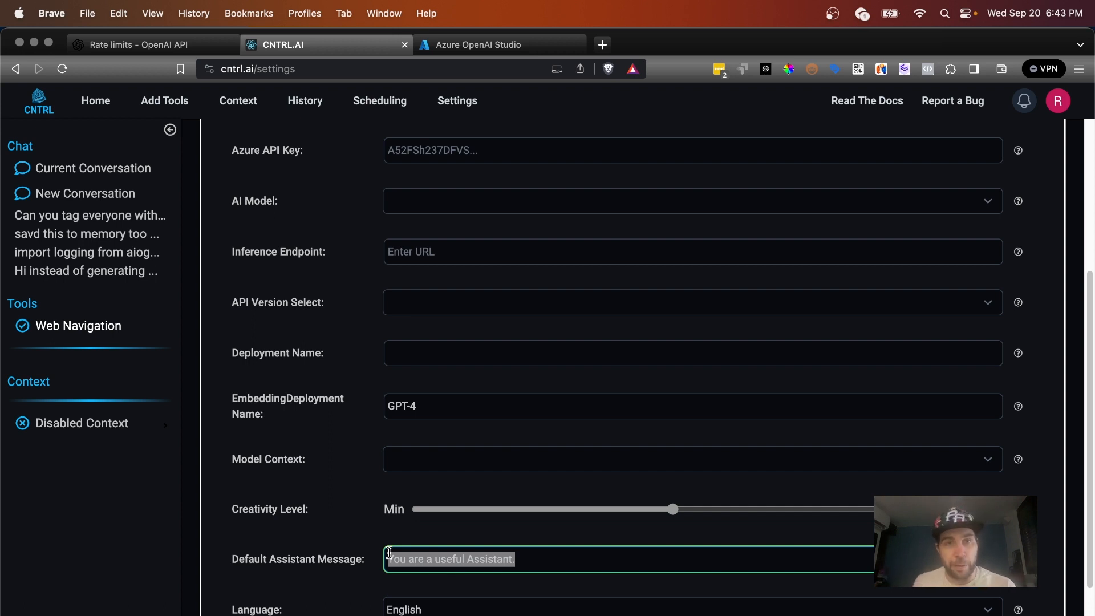
scroll(472, 571, down, 4)
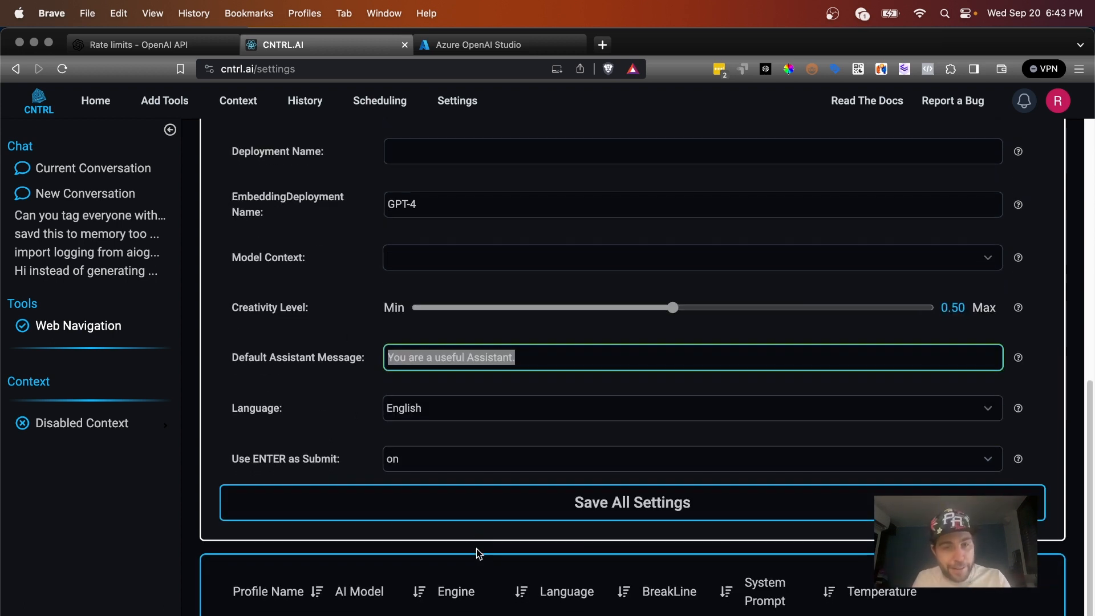
scroll(508, 440, up, 8)
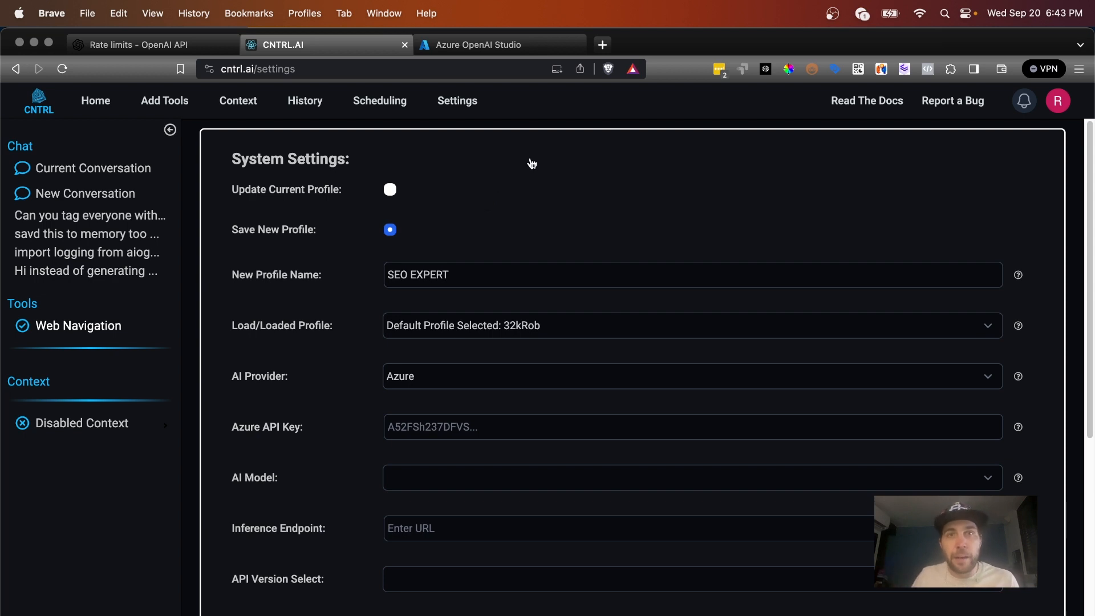
scroll(542, 181, down, 5)
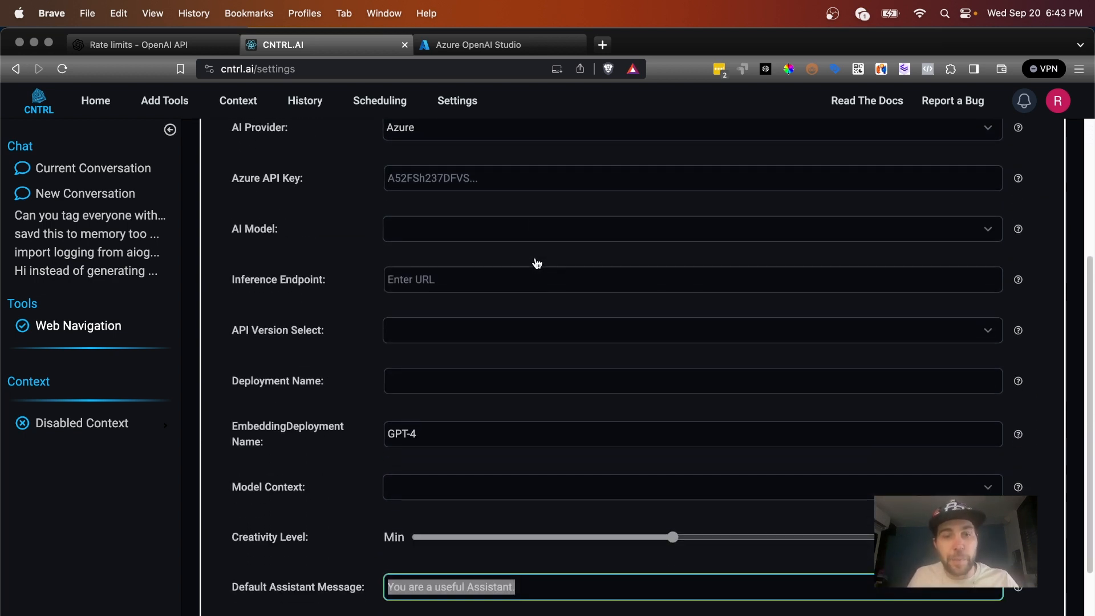